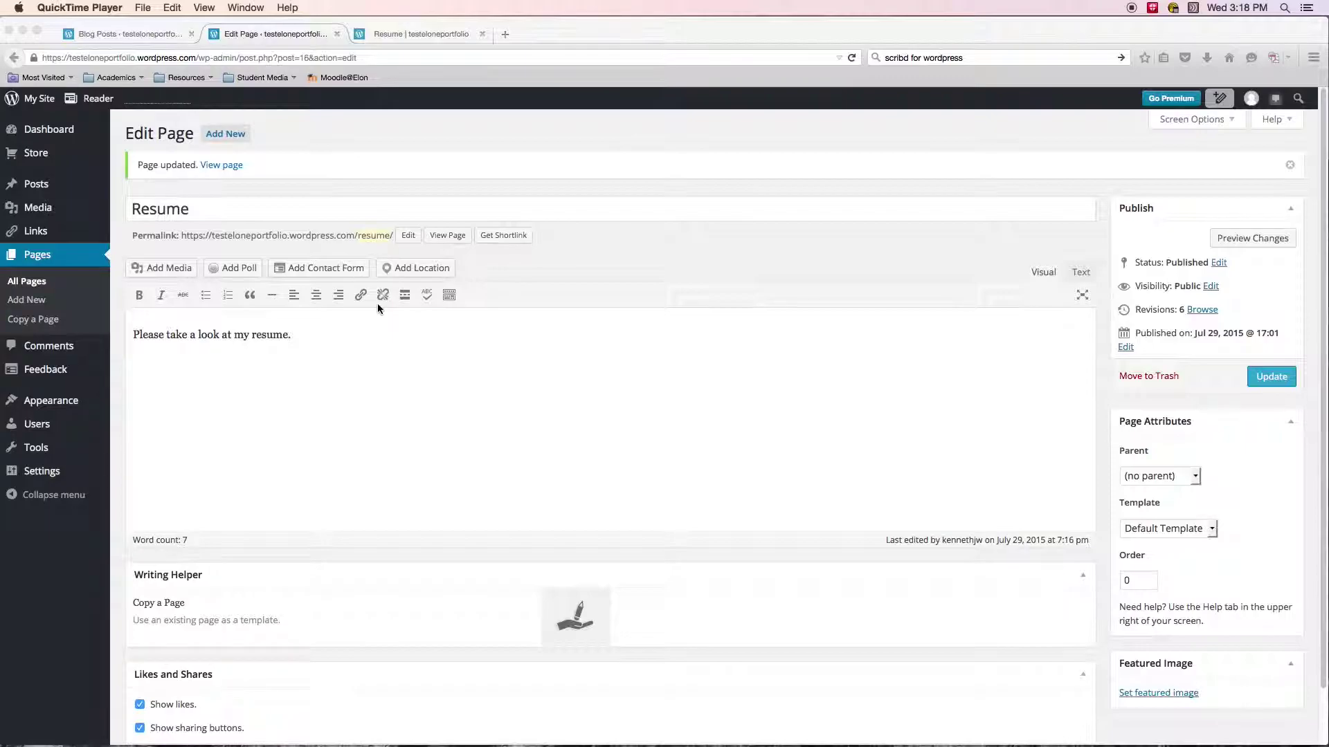
Insert sample.pdf from the Media Library as a 'Sample' link on a new line below the resume sentence.
left_click(312, 341)
key("Return")
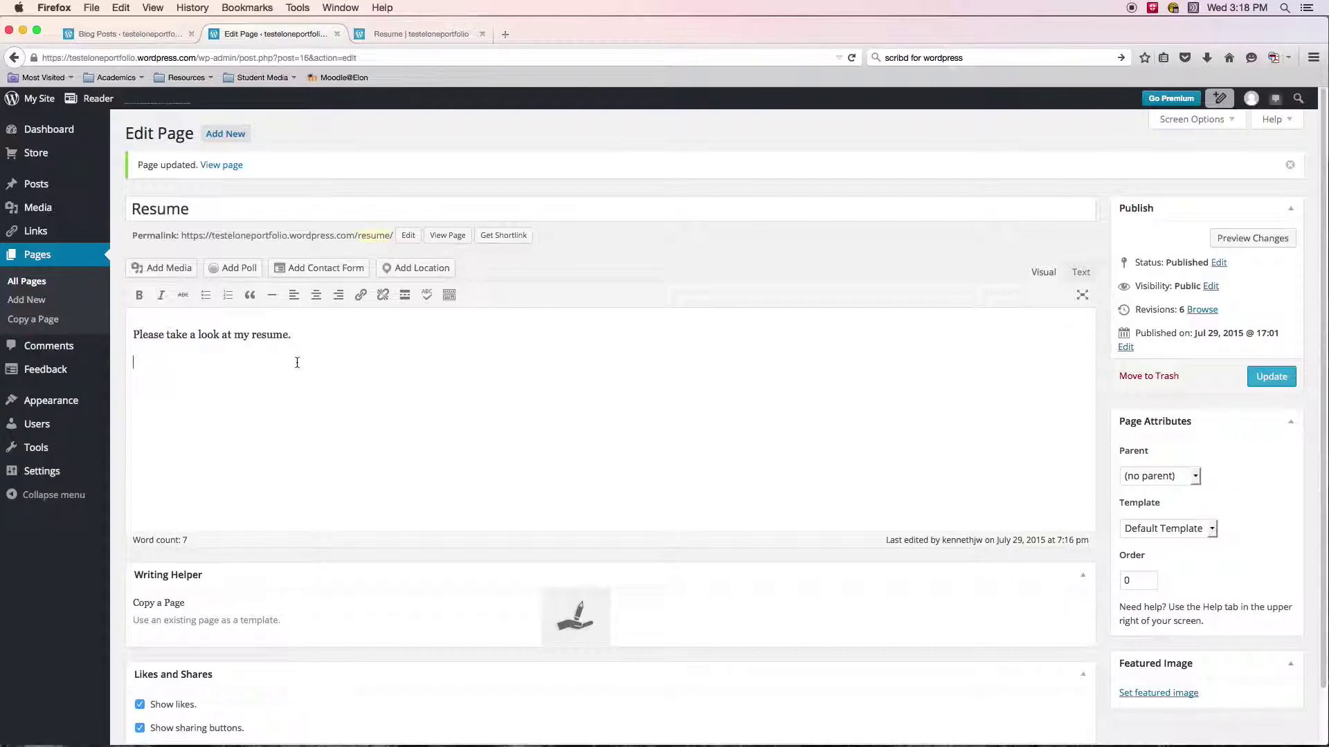
left_click(163, 272)
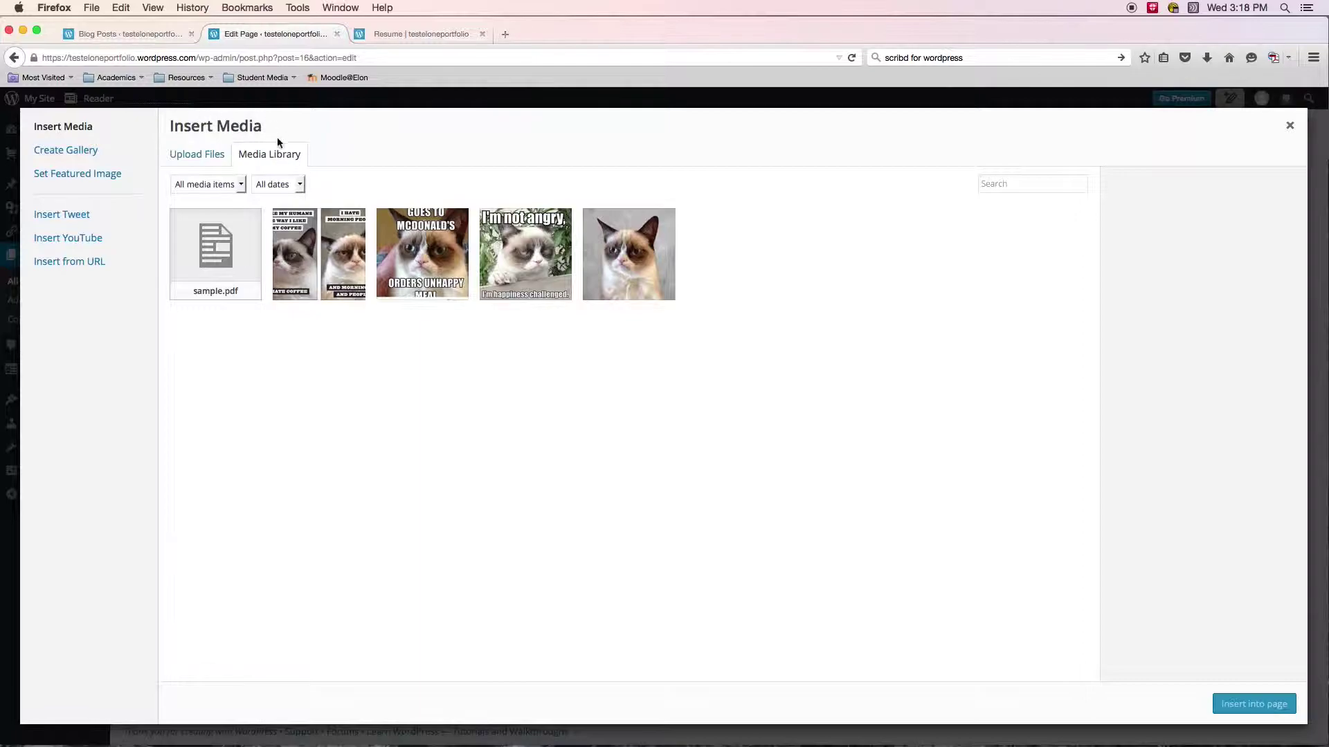
left_click(218, 277)
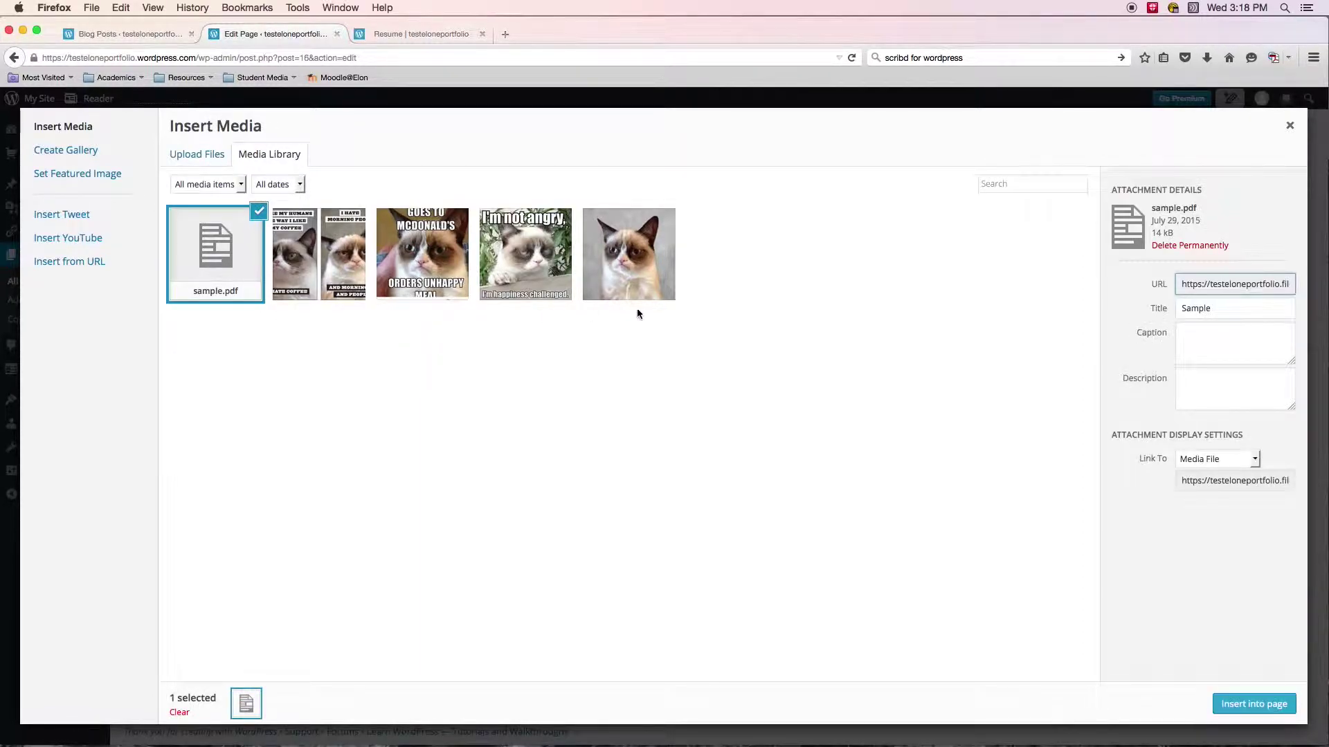
left_click(1239, 706)
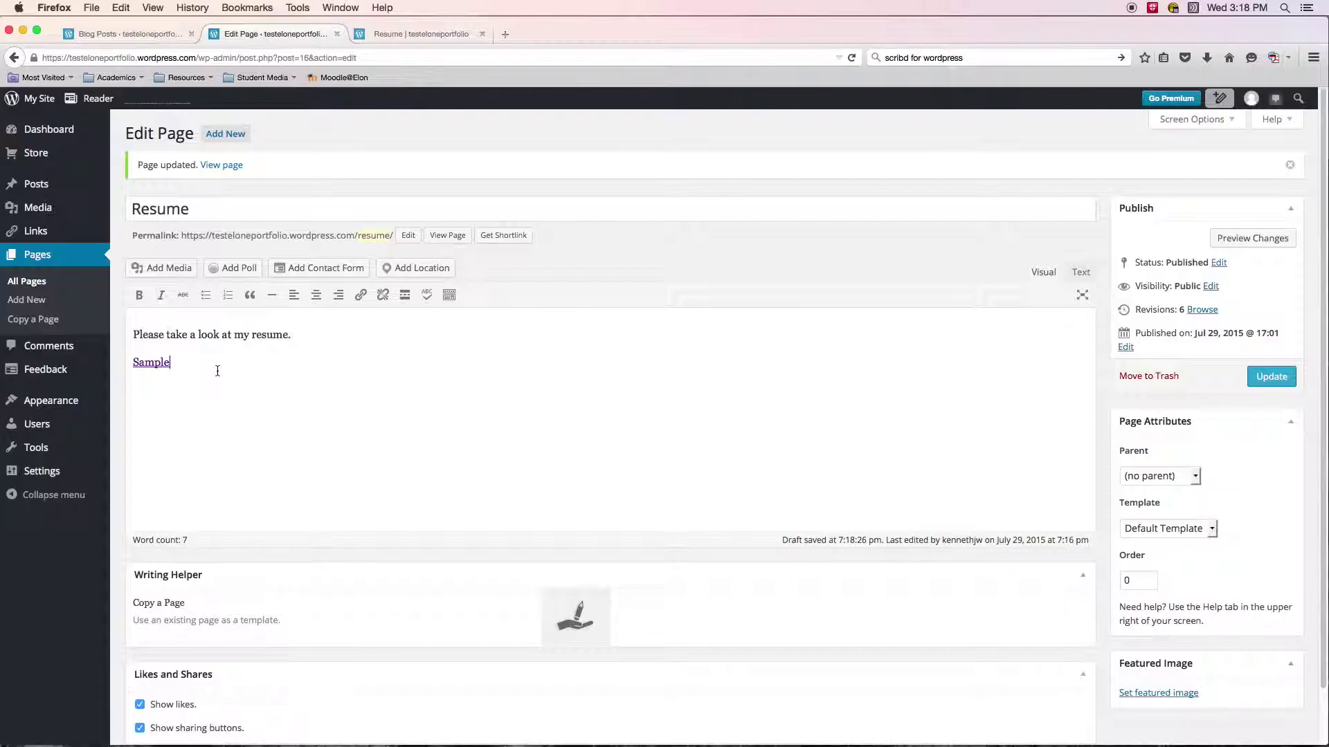
double_click(173, 367)
left_click(234, 374)
Update the Resume page, then confirm the live page's Sample link opens the PDF.
left_click(1268, 379)
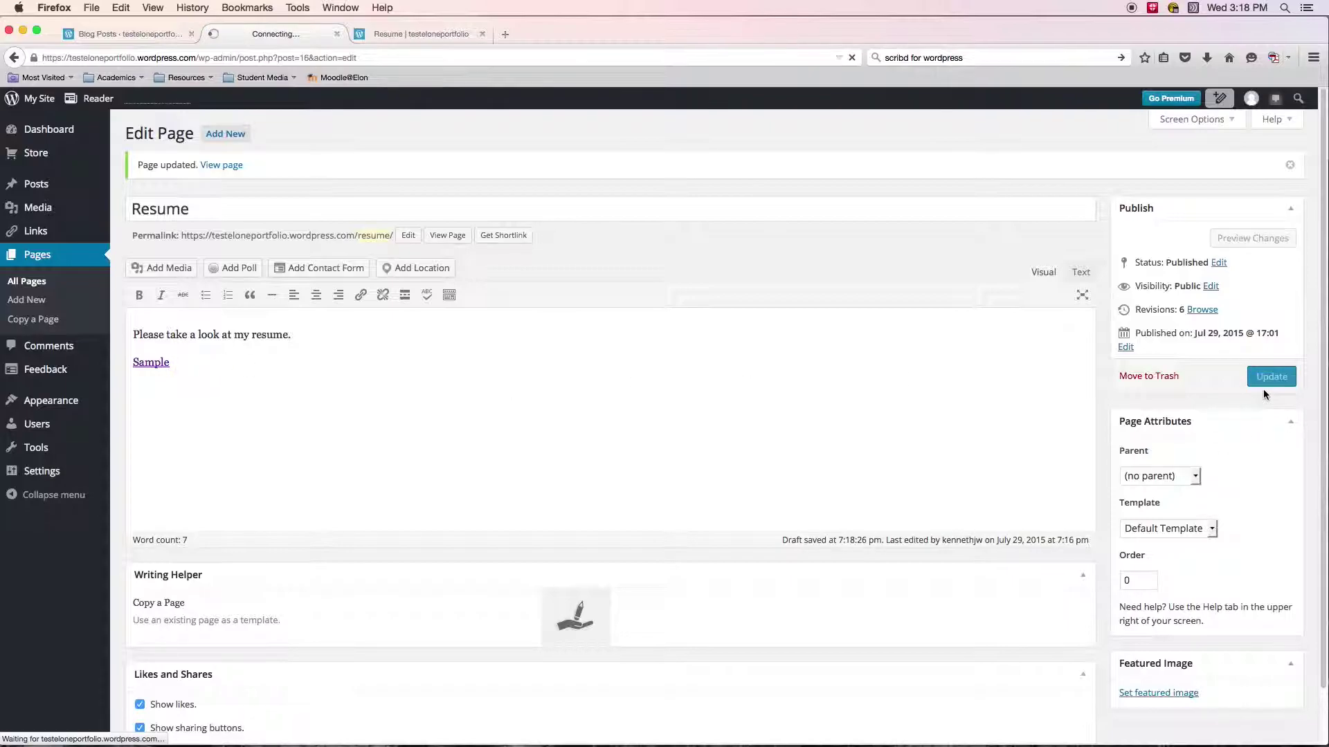
left_click(417, 34)
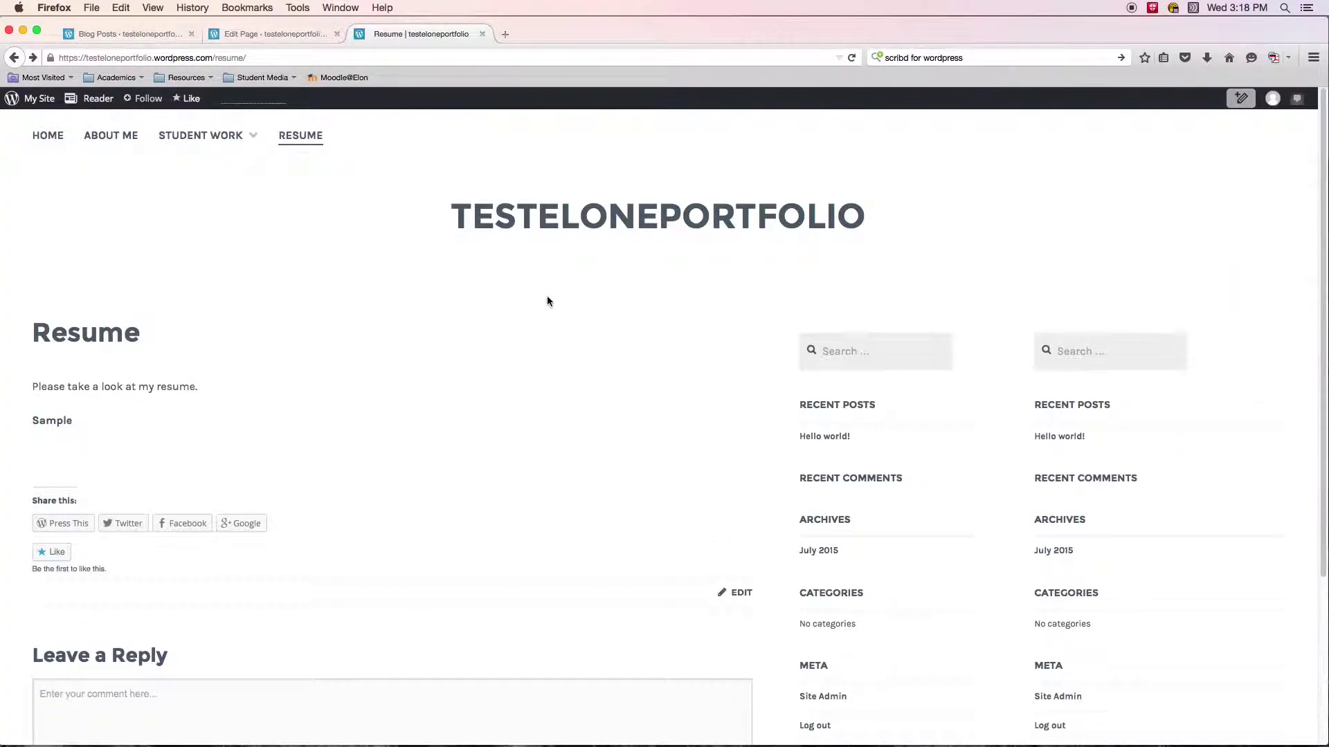
left_click(52, 423)
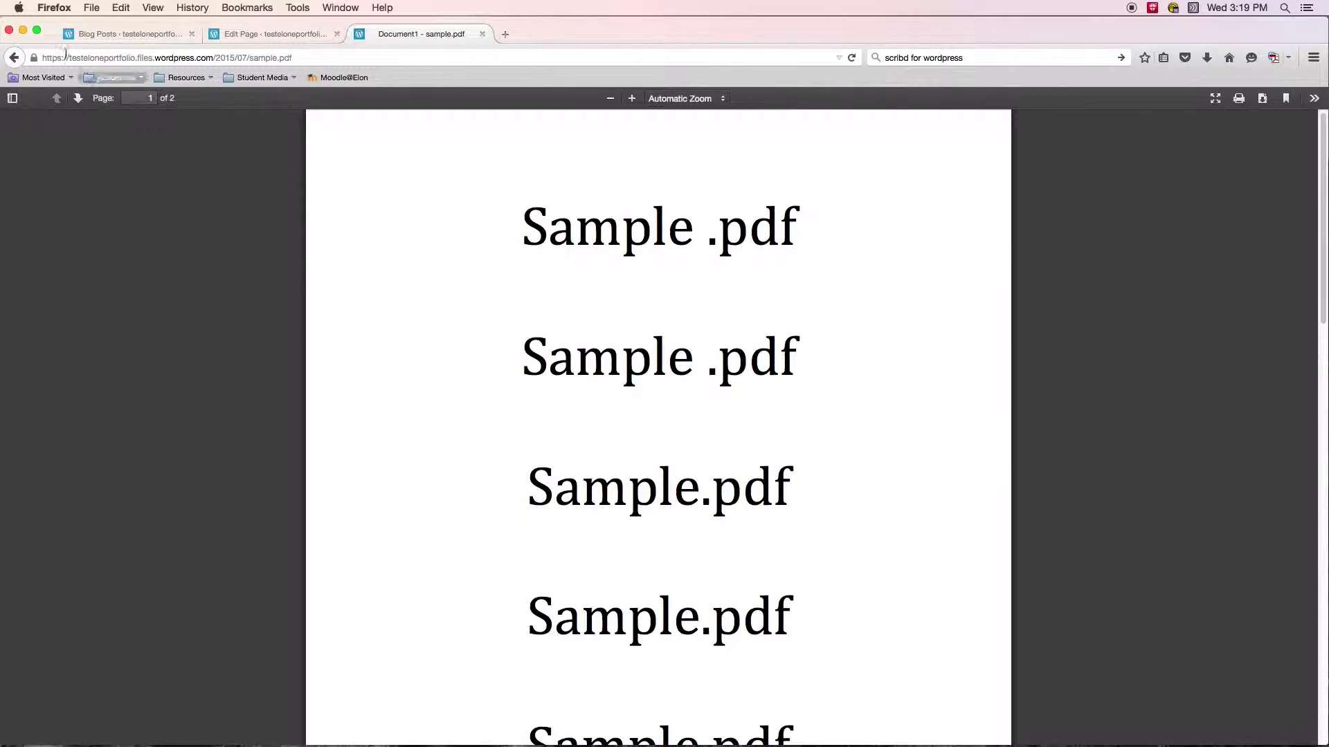
left_click(14, 58)
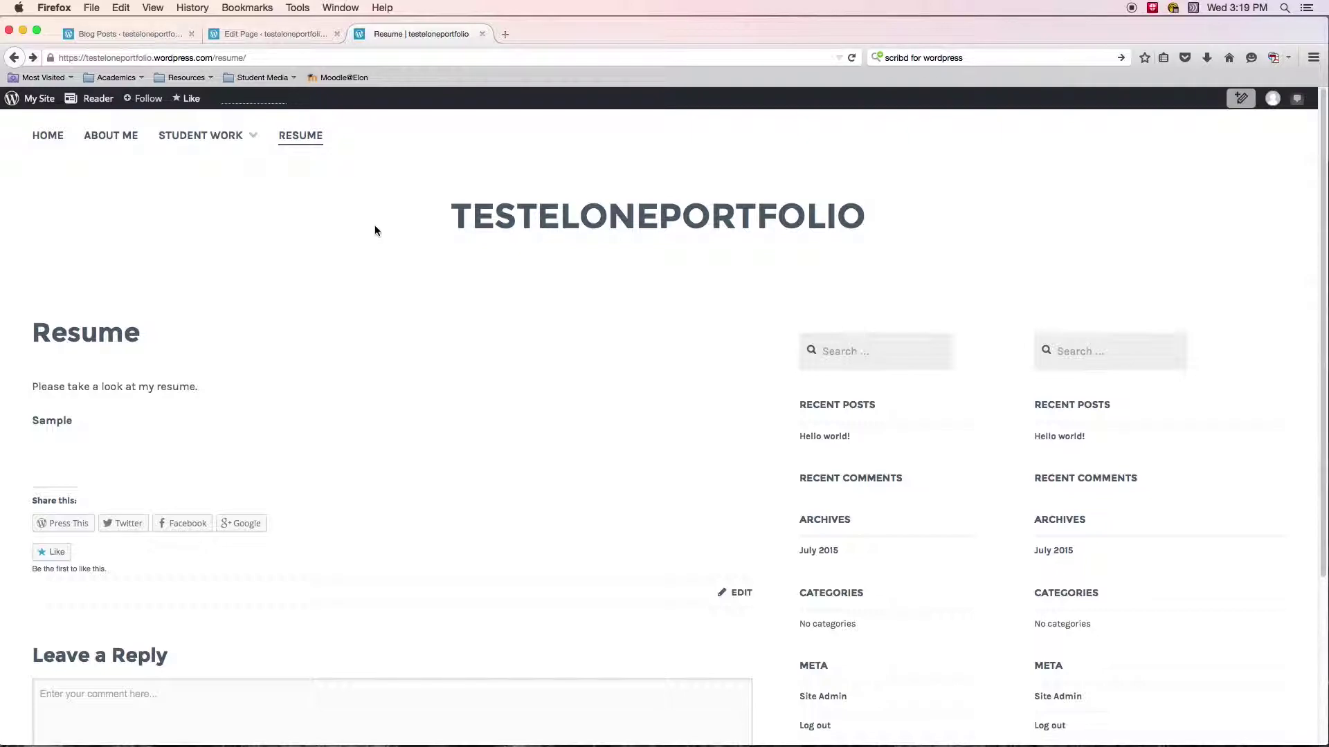
scroll(429, 318, "down", 1)
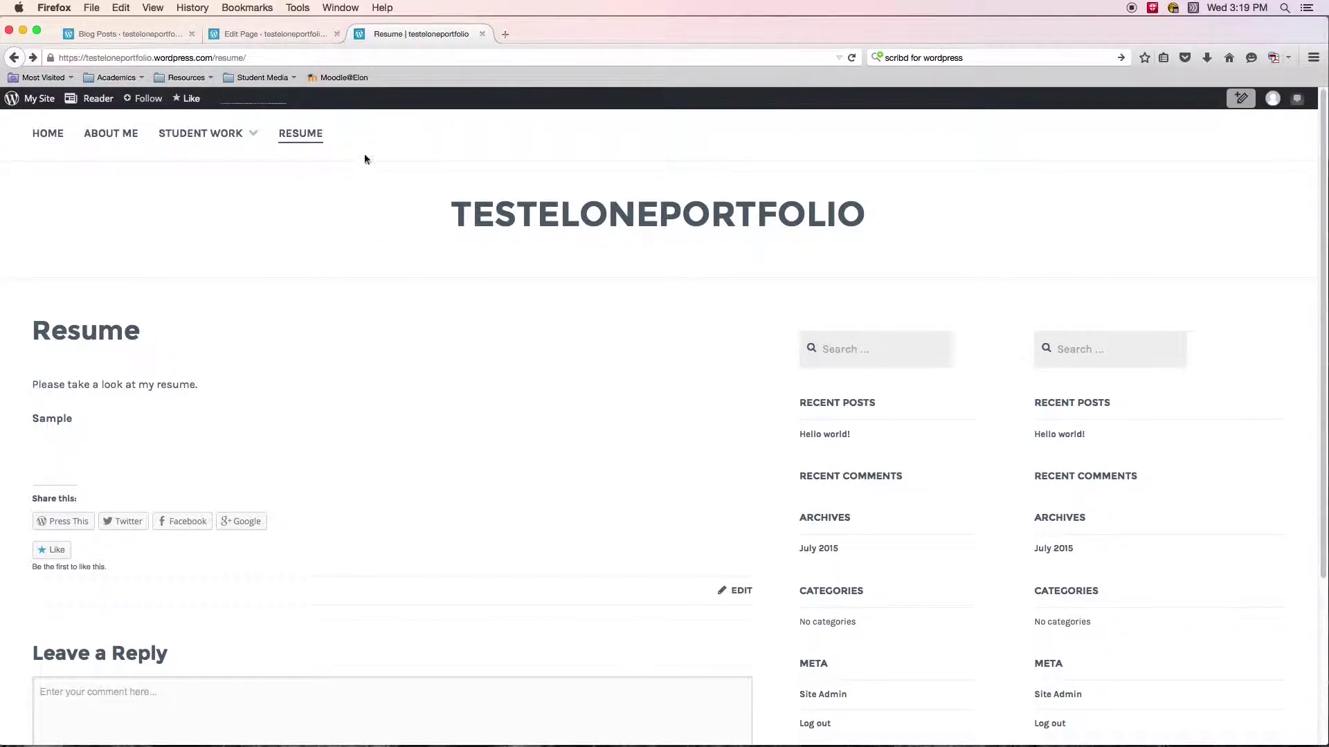
Search Google for 'scribd for wordpress' in a new browser tab.
left_click(505, 34)
left_click(537, 174)
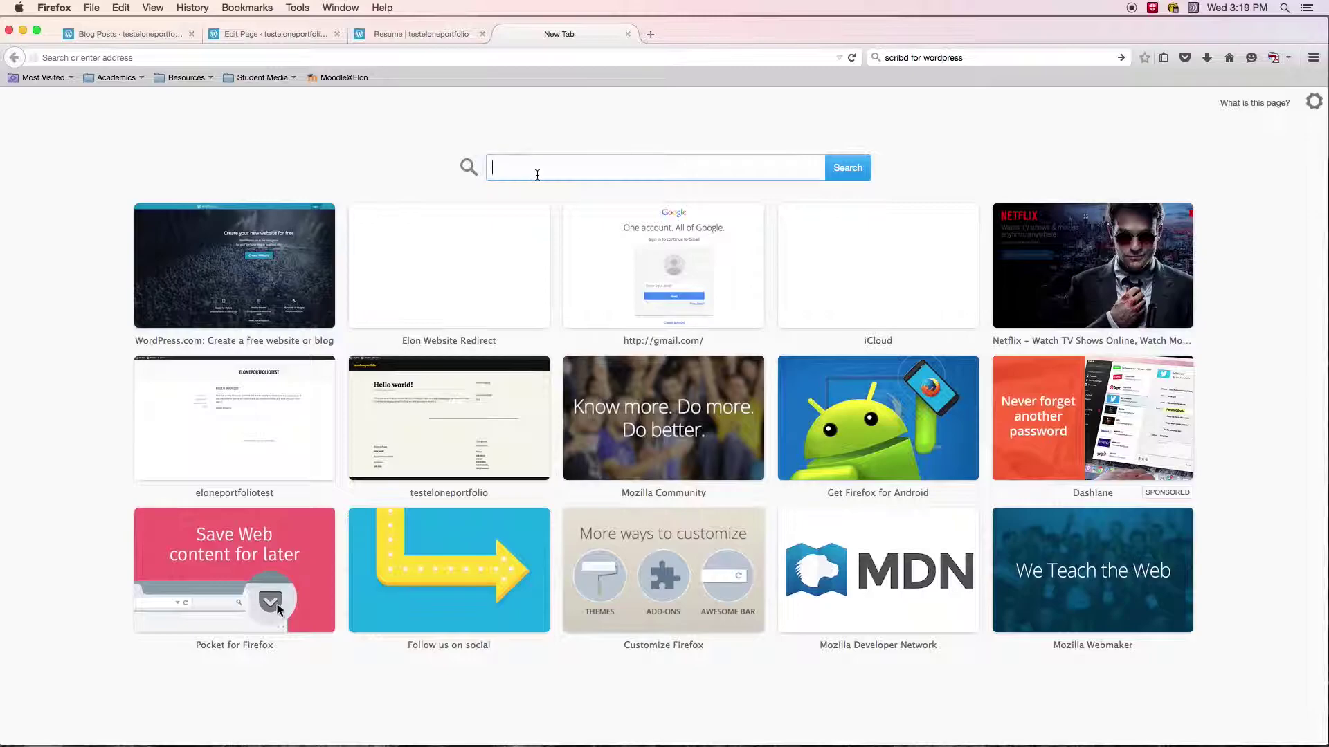
type("scribd for wordpress")
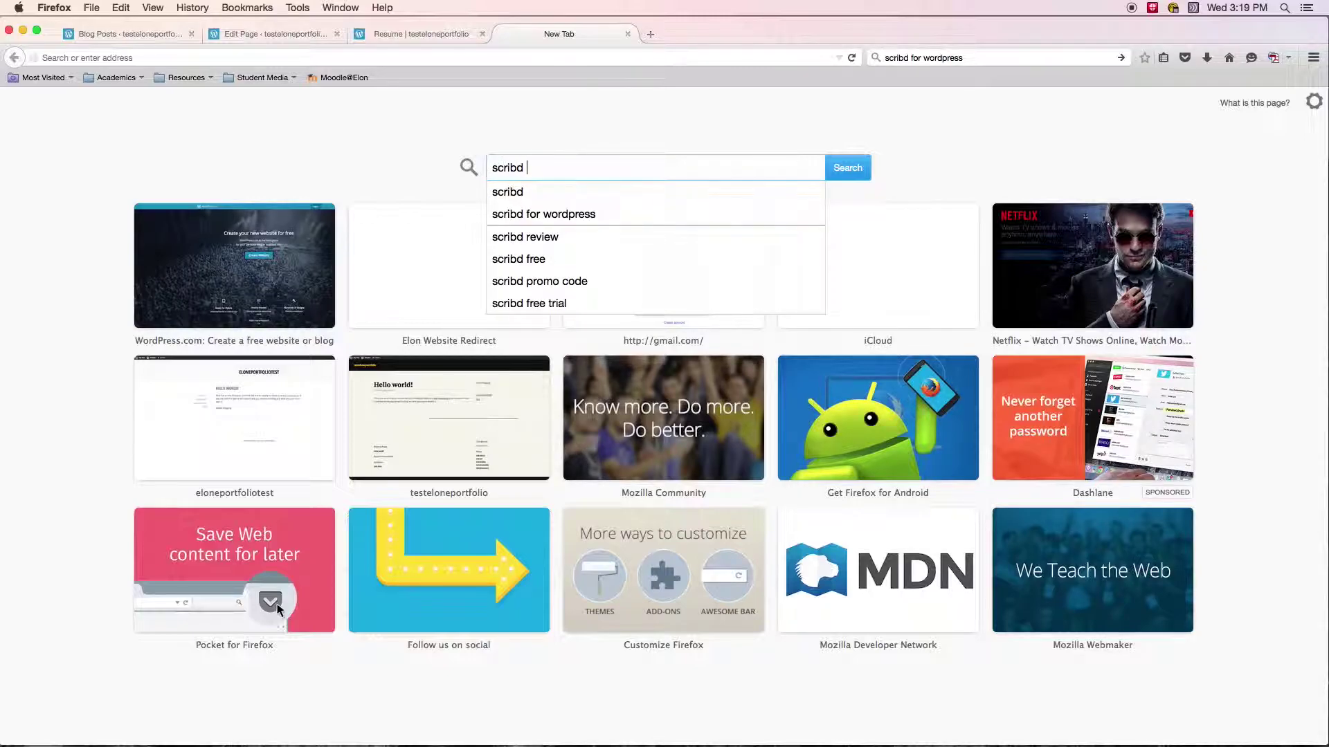
key("Return")
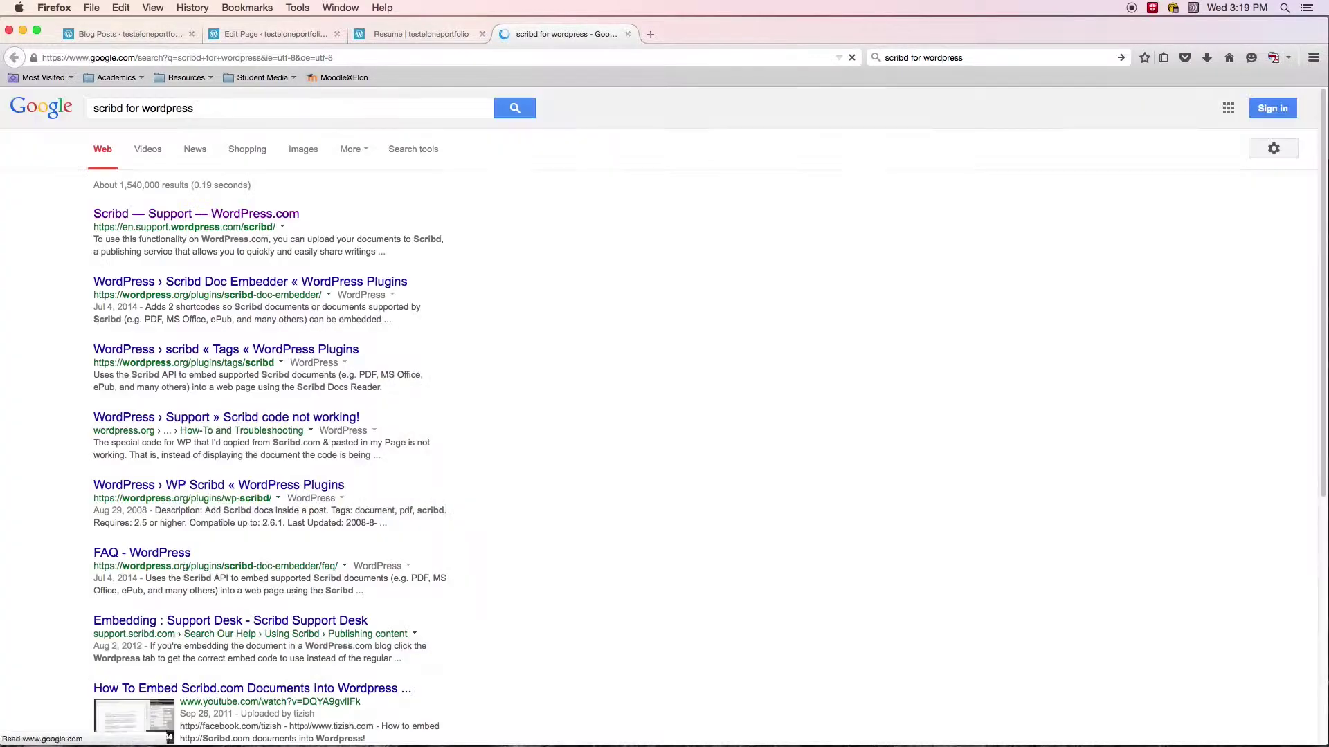
Open the 'Scribd — Support — WordPress.com' result and read through its embedding steps.
left_click(275, 219)
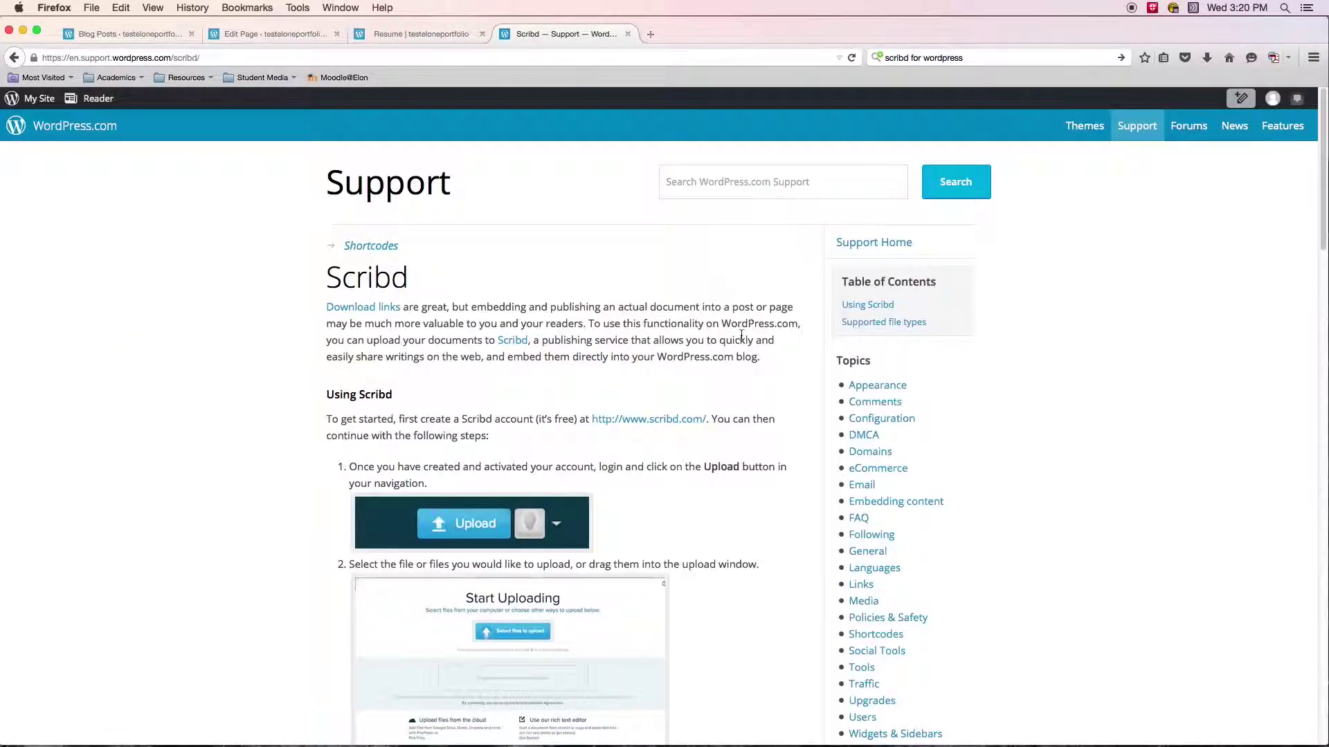
scroll(468, 313, "down", 1)
scroll(469, 313, "down", 1)
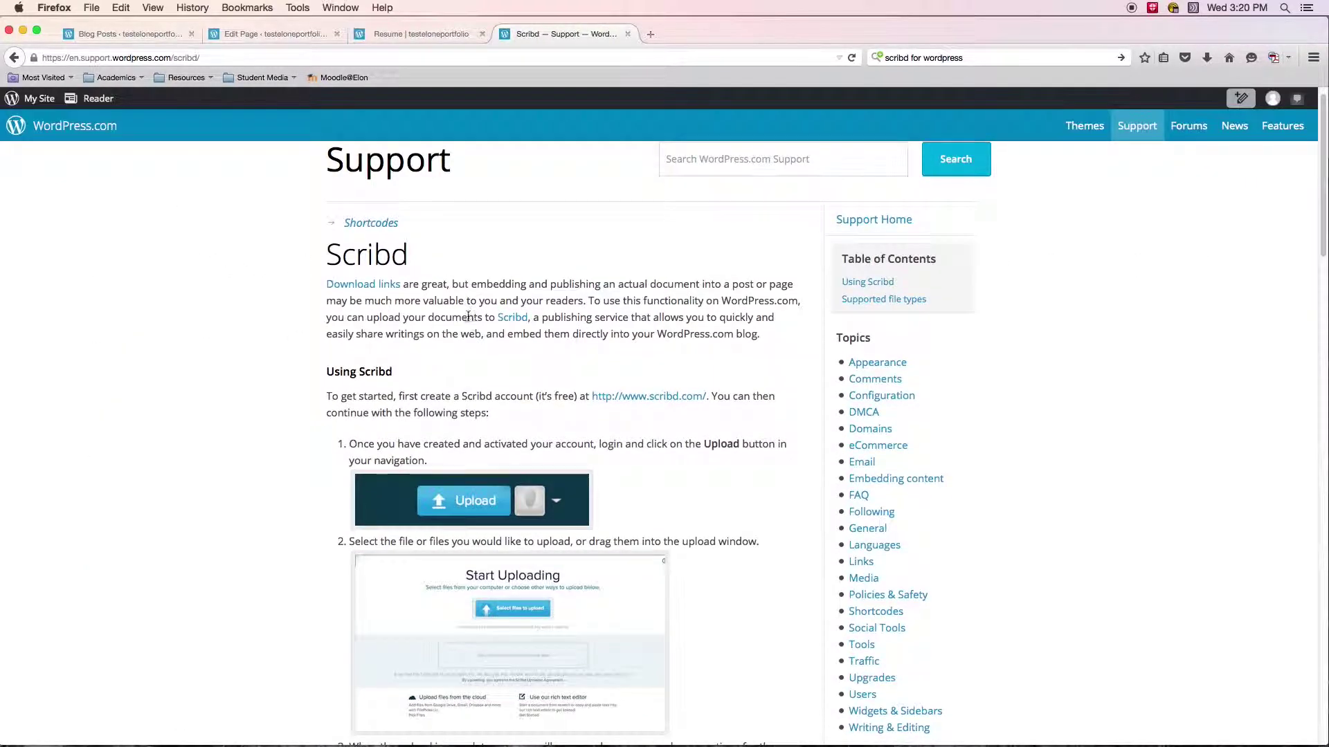
left_click_drag(328, 257, 414, 263)
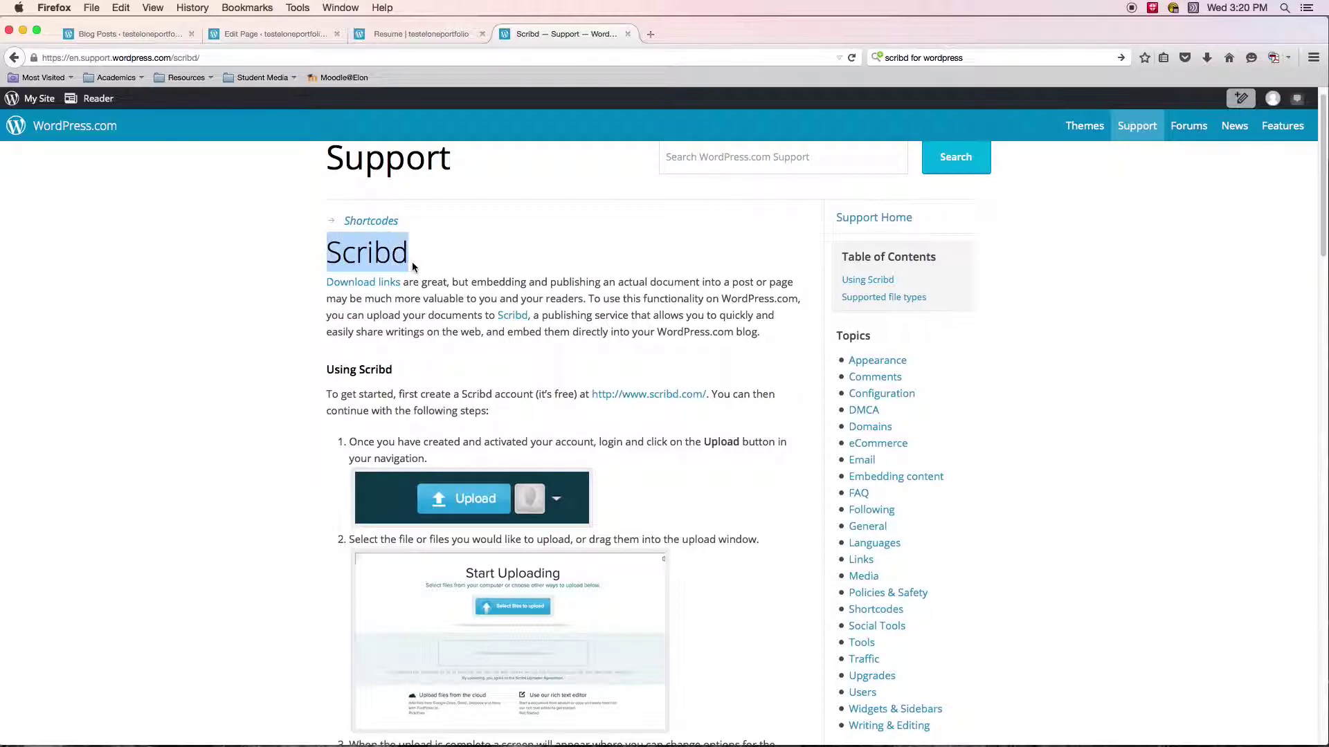
scroll(692, 409, "down", 5)
scroll(672, 416, "down", 10)
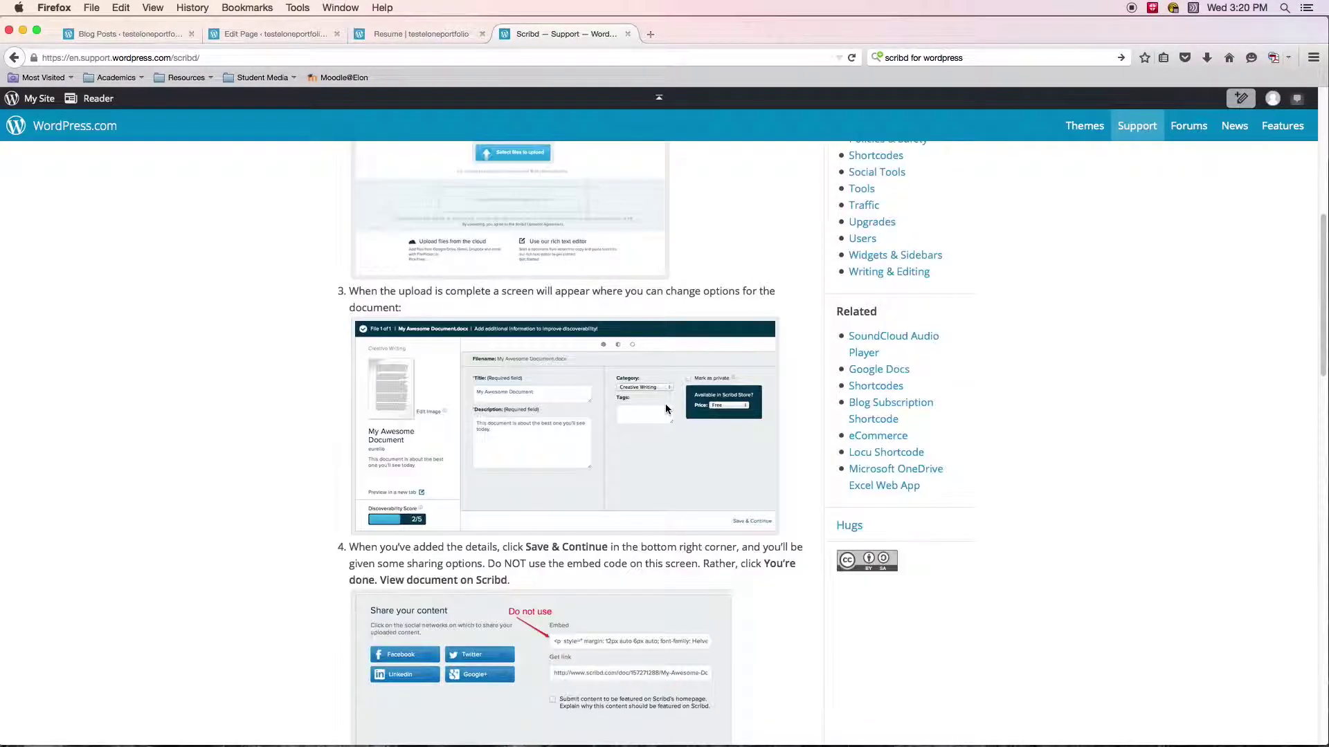
scroll(678, 429, "down", 5)
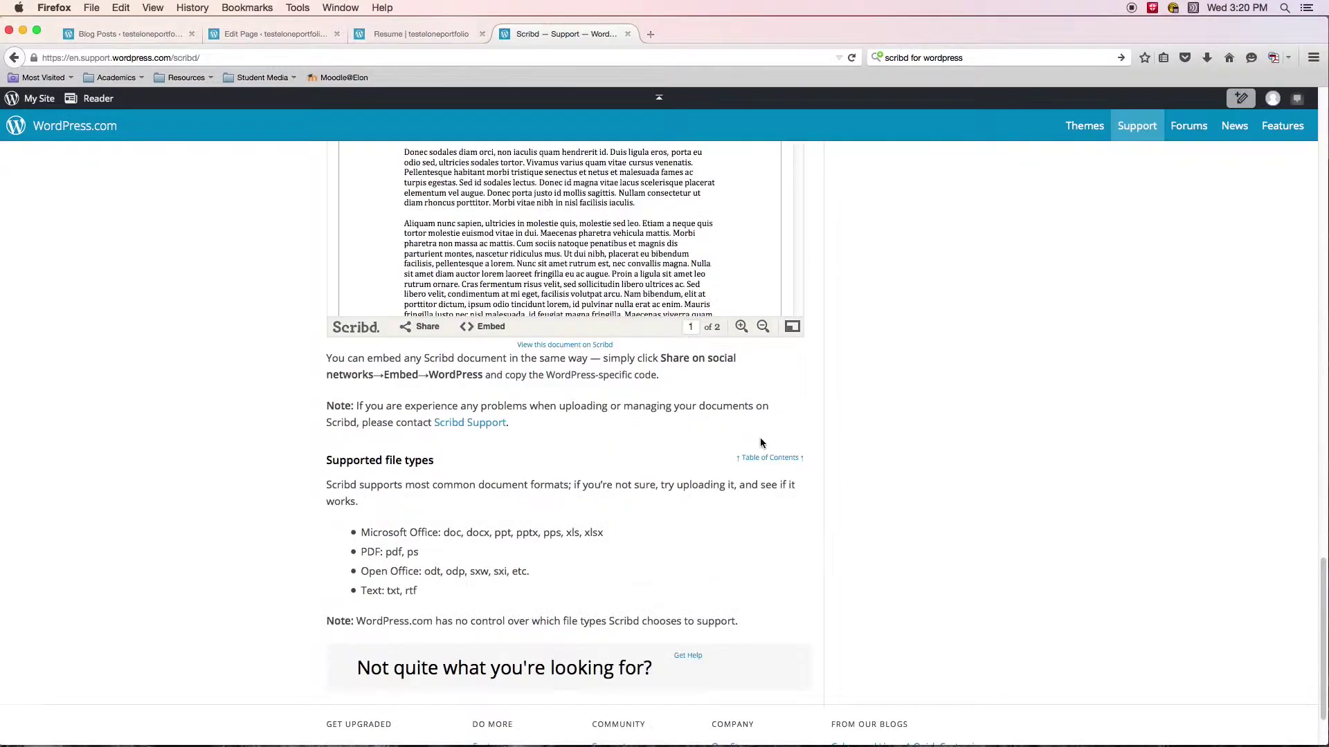
scroll(966, 439, "up", 9)
scroll(966, 439, "down", 8)
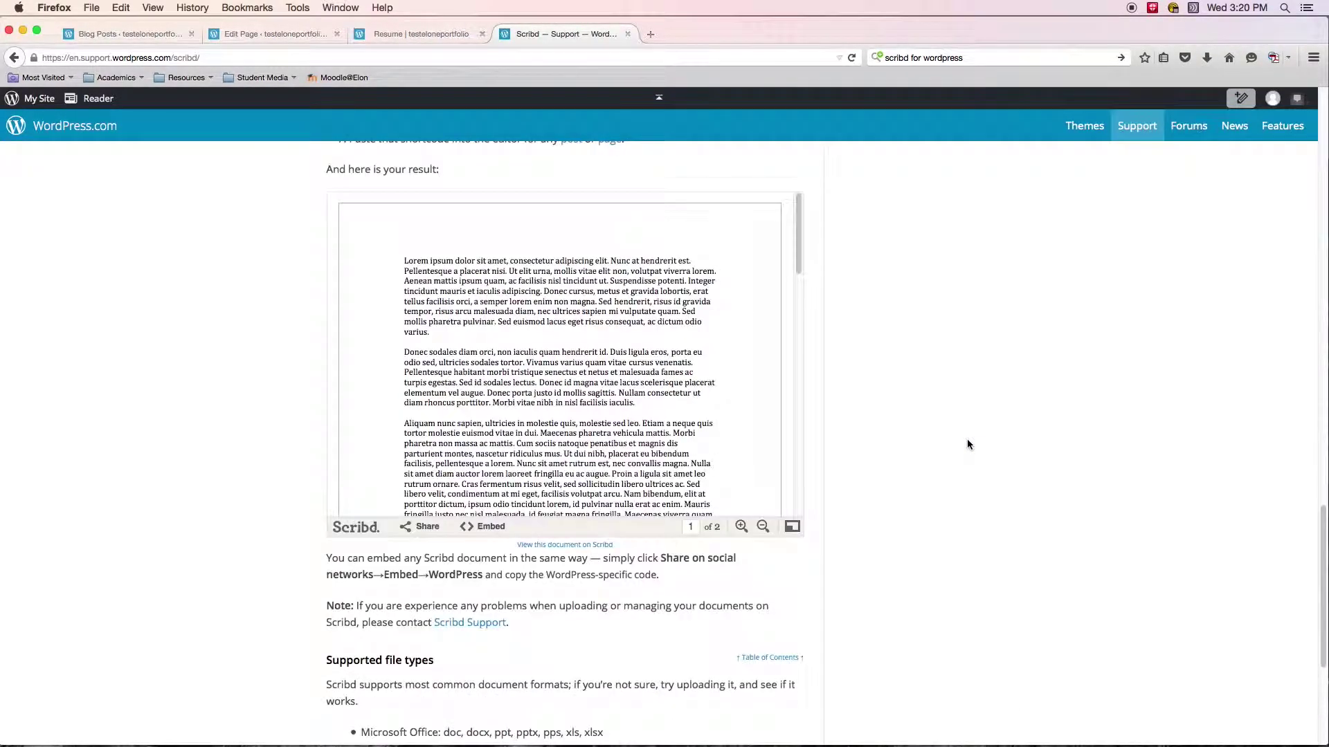
scroll(966, 439, "up", 2)
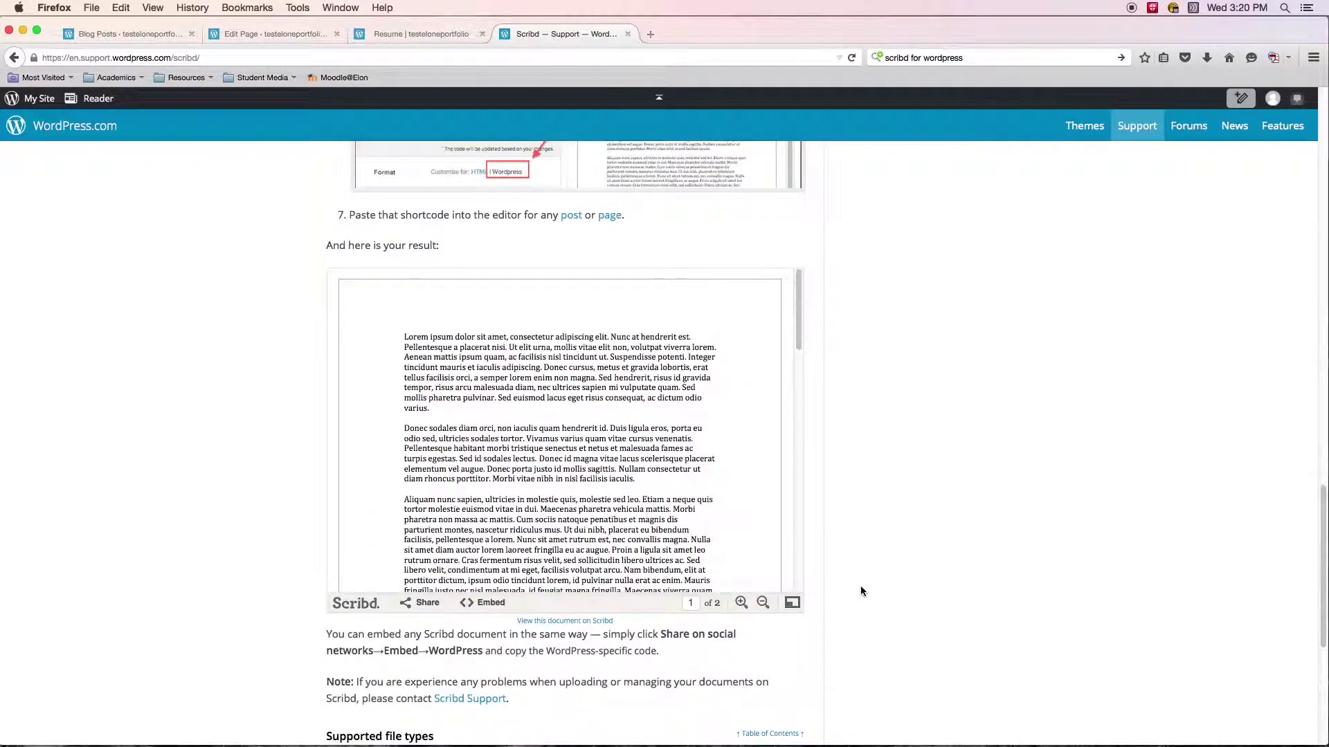
mouse_move(800, 325)
left_mouse_down()
mouse_move(797, 400)
mouse_move(787, 318)
mouse_move(810, 529)
mouse_move(798, 323)
left_mouse_up()
View the article's example Scribd document full screen, dismissing its promotional banner.
left_click(792, 604)
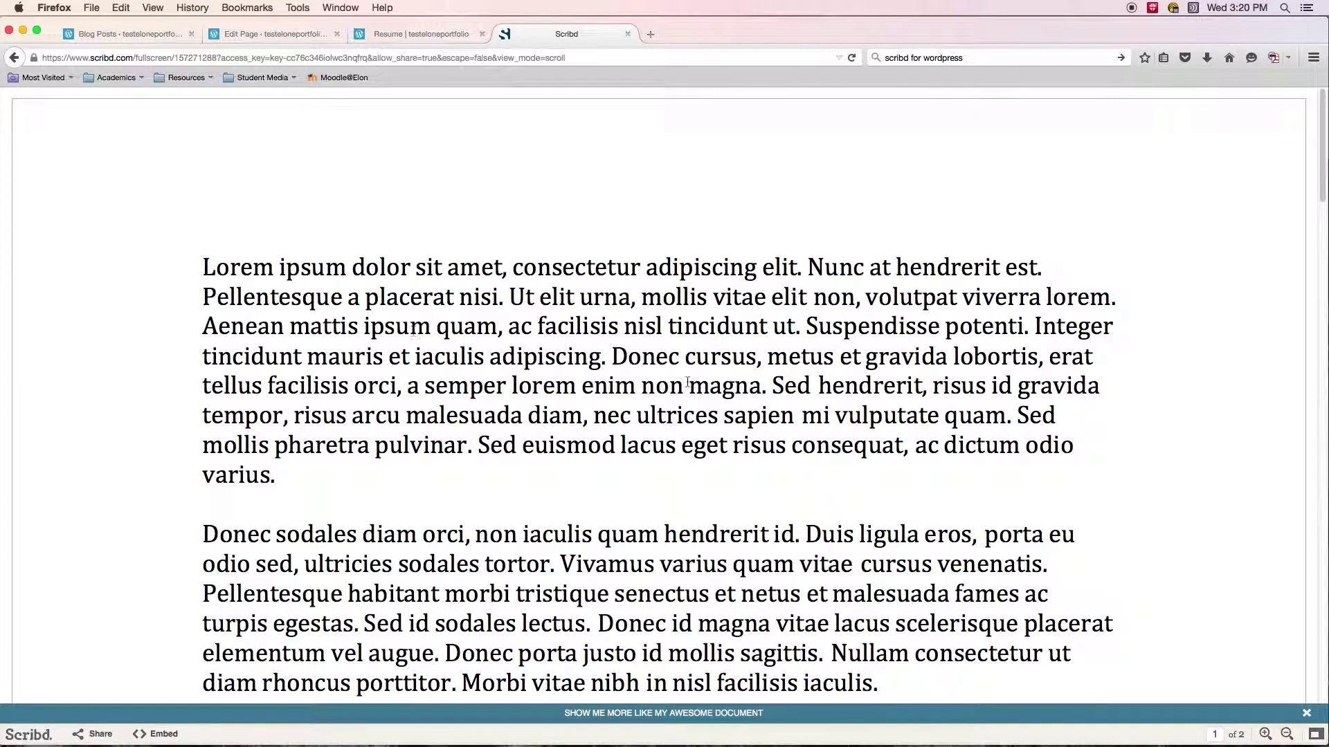
scroll(687, 382, "down", 10)
left_click(1305, 714)
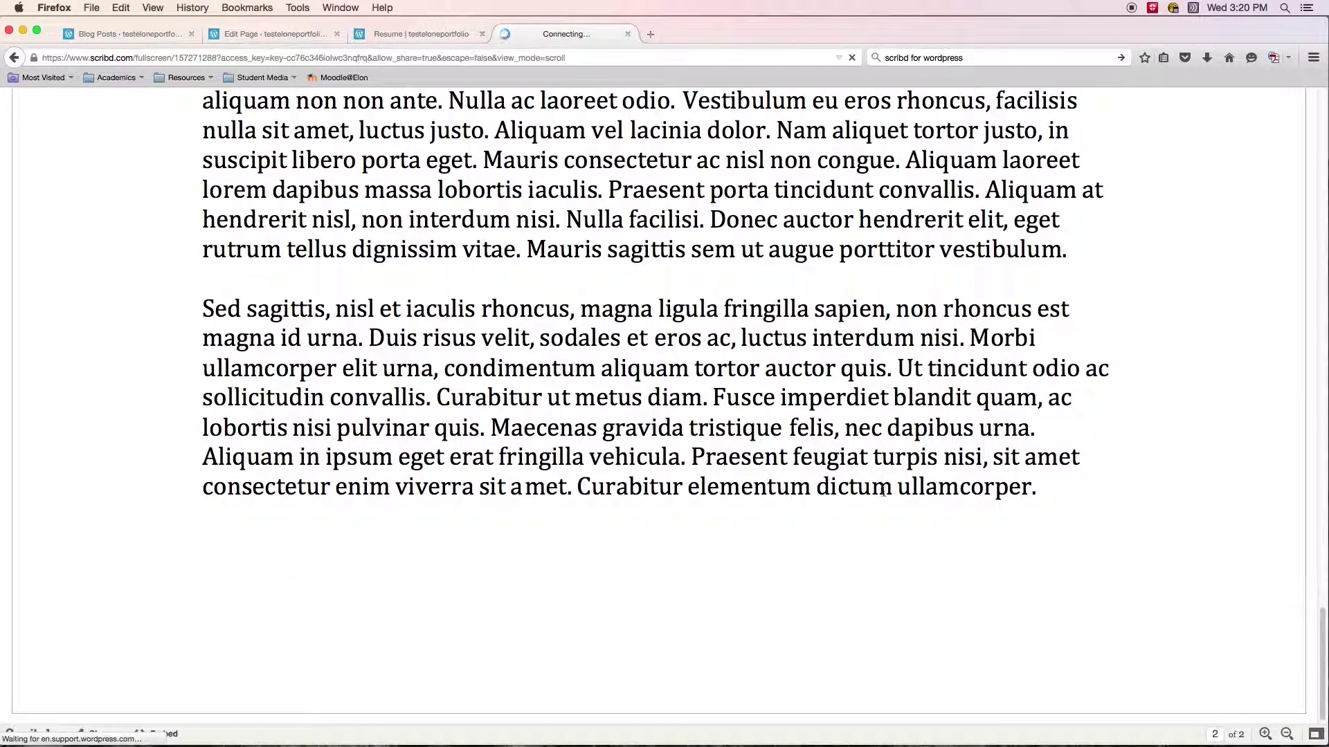
scroll(576, 365, "down", 15)
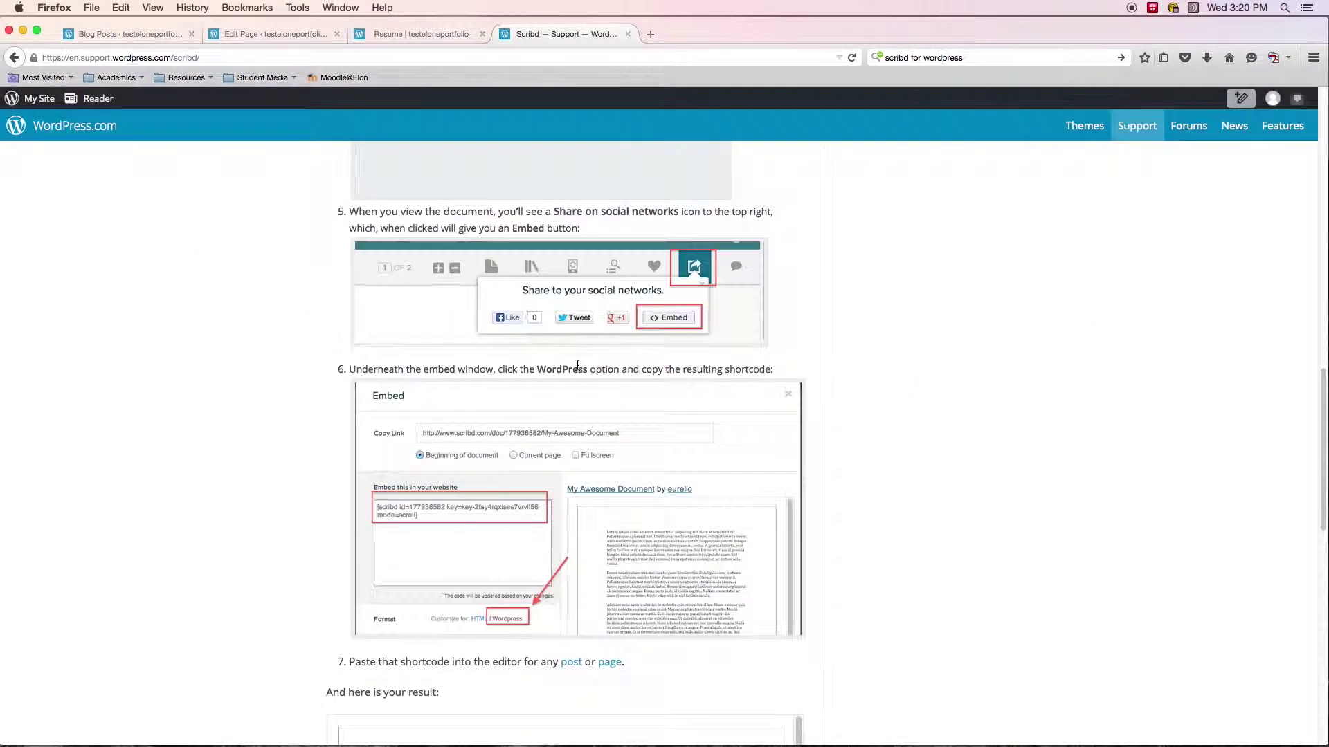
scroll(588, 370, "down", 10)
scroll(978, 364, "up", 20)
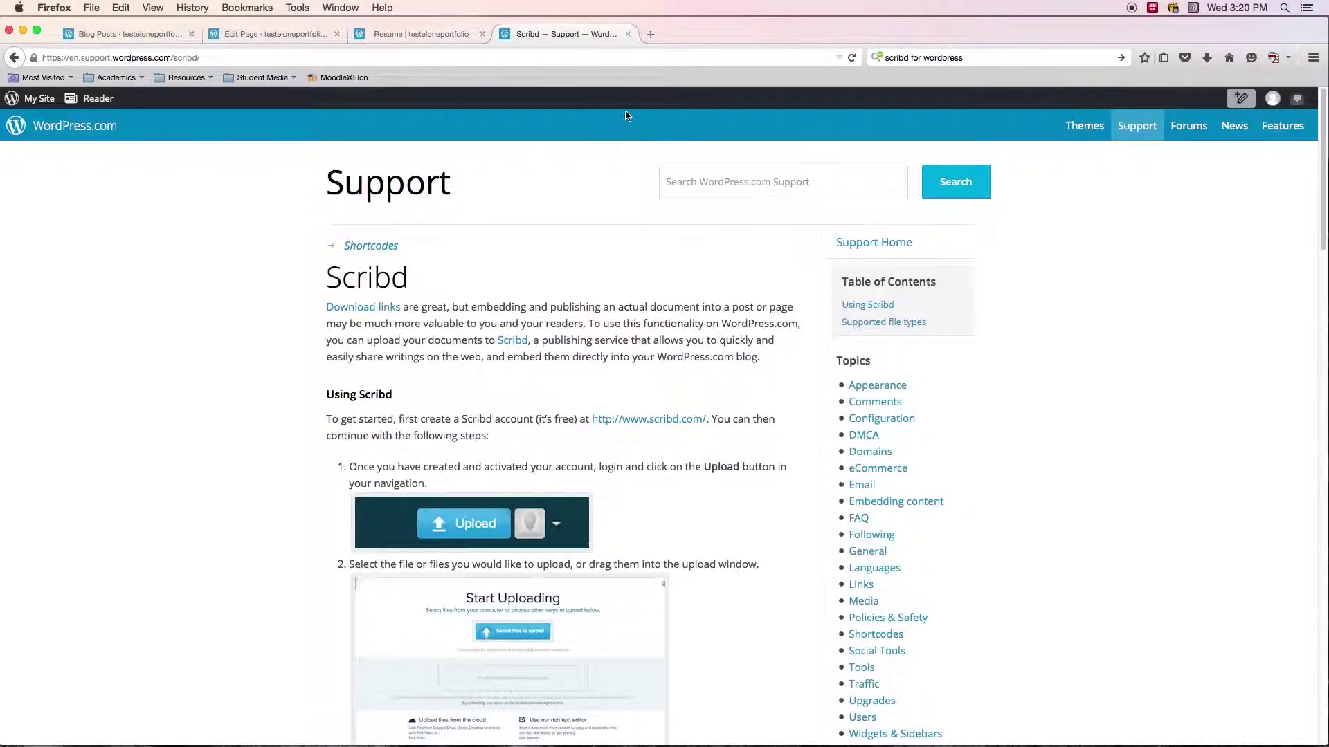
Open the Scribd website from the article's link in a new tab.
right_click(518, 348)
left_click(553, 355)
left_click(666, 34)
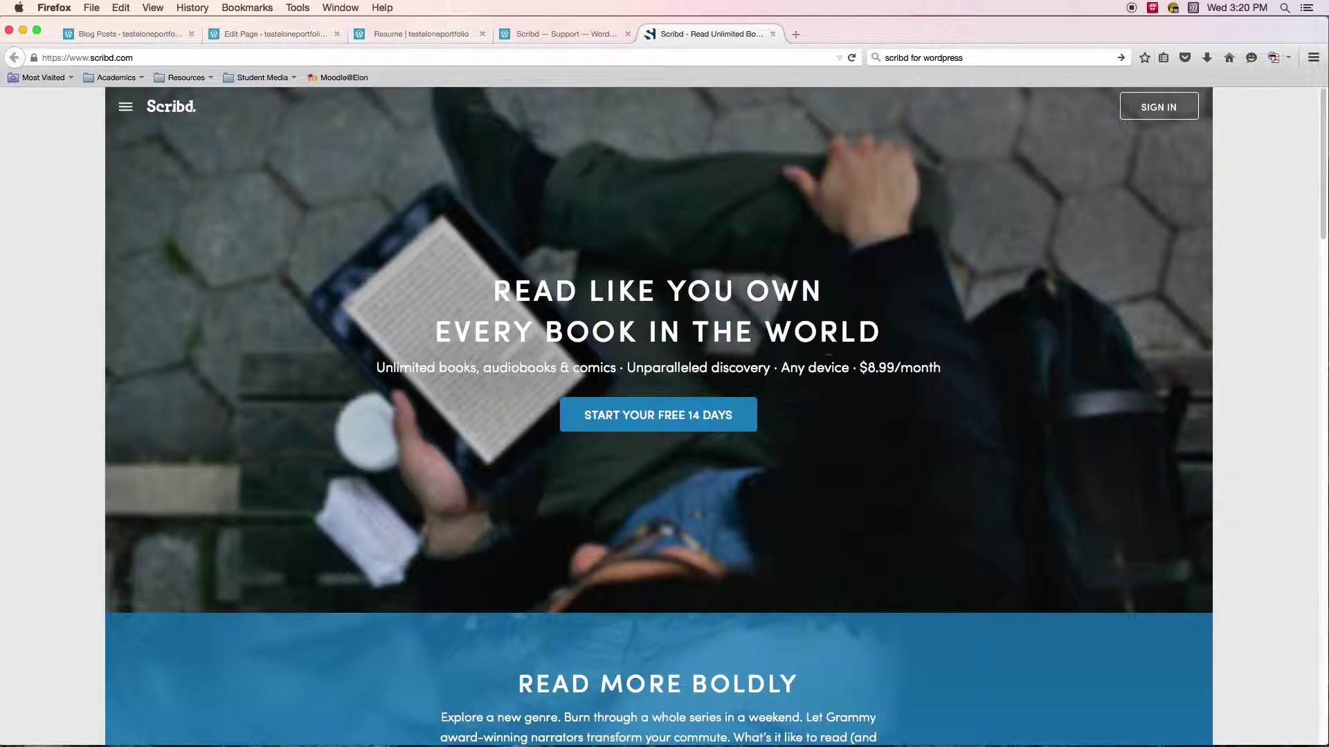
scroll(852, 360, "down", 10)
scroll(850, 381, "down", 10)
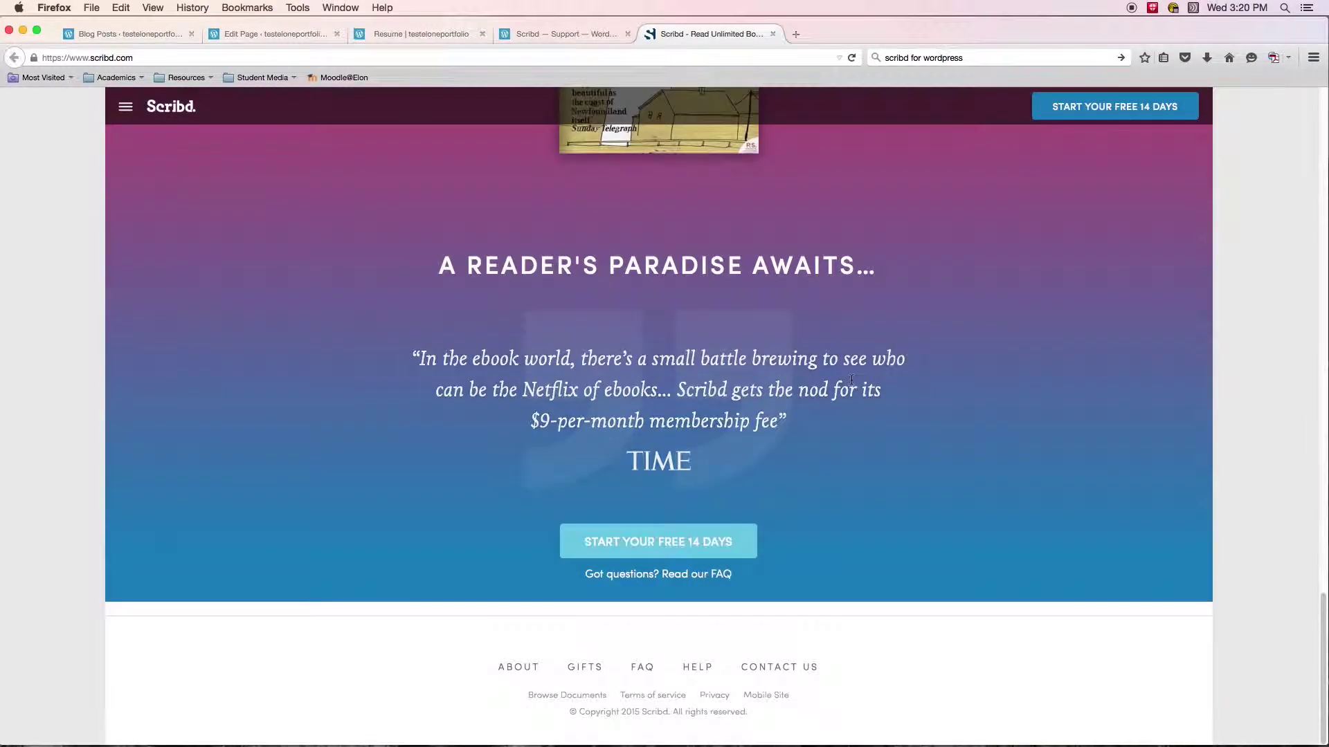
scroll(1011, 200, "up", 20)
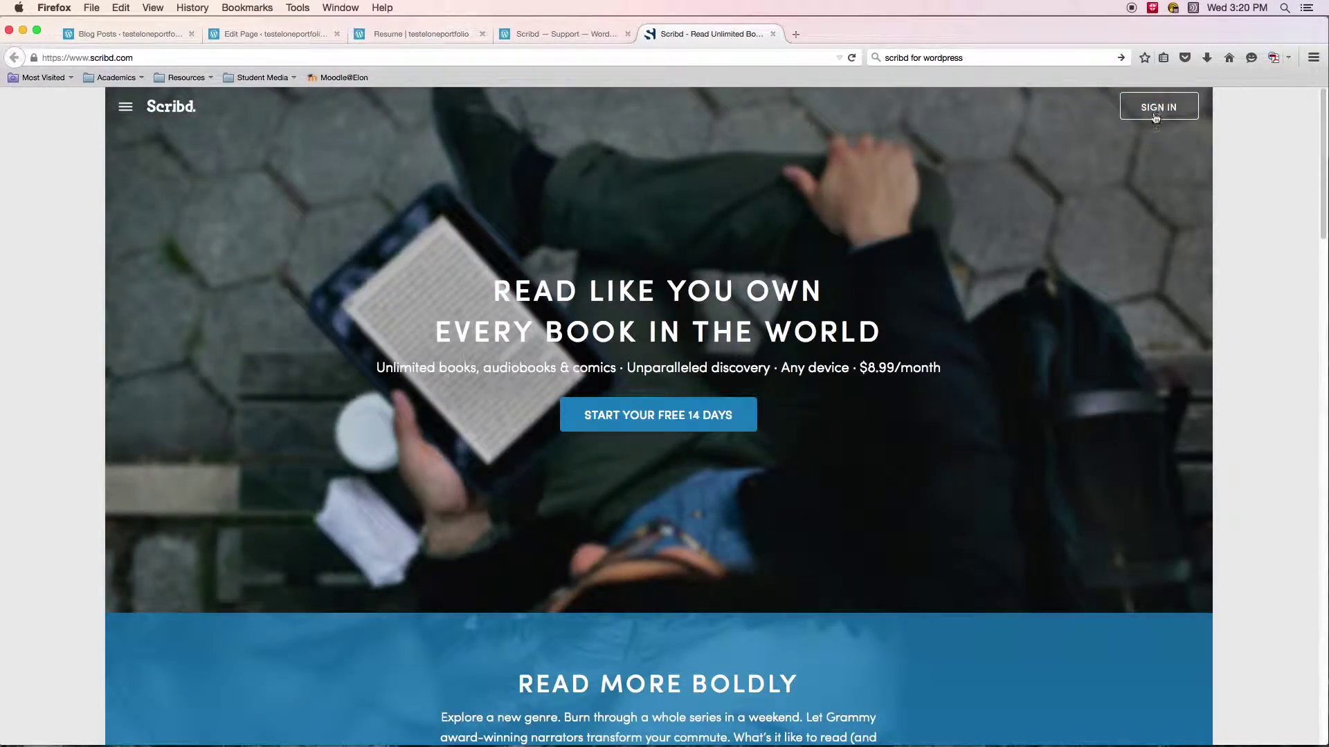
Sign in to Scribd with the account e-mail address.
left_click(1158, 107)
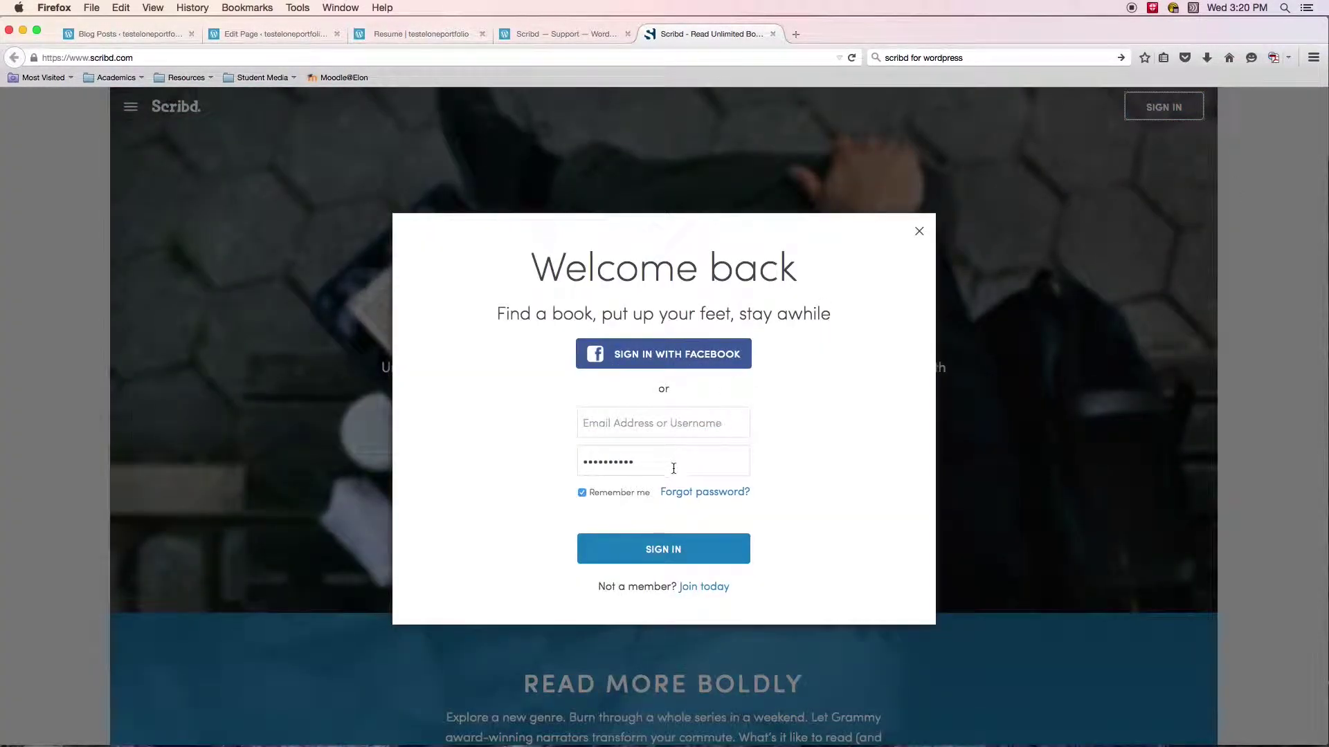
left_click(642, 435)
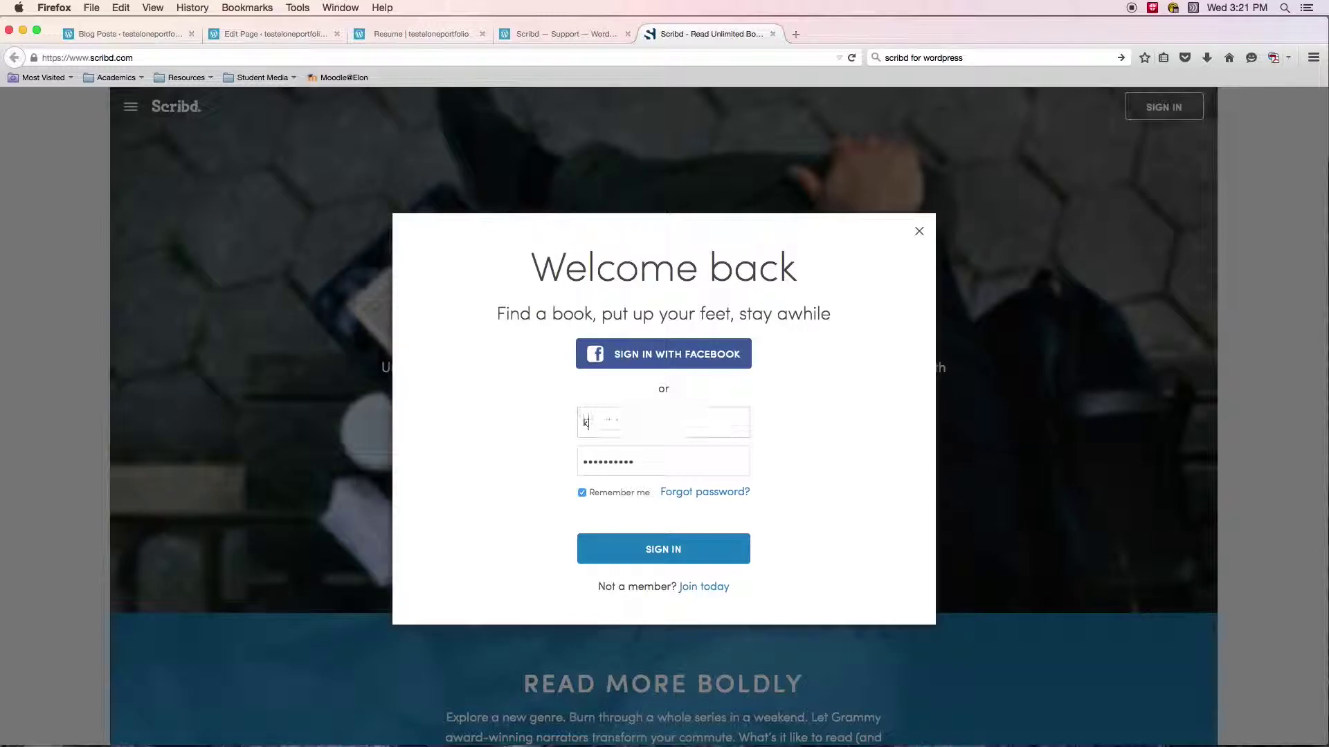
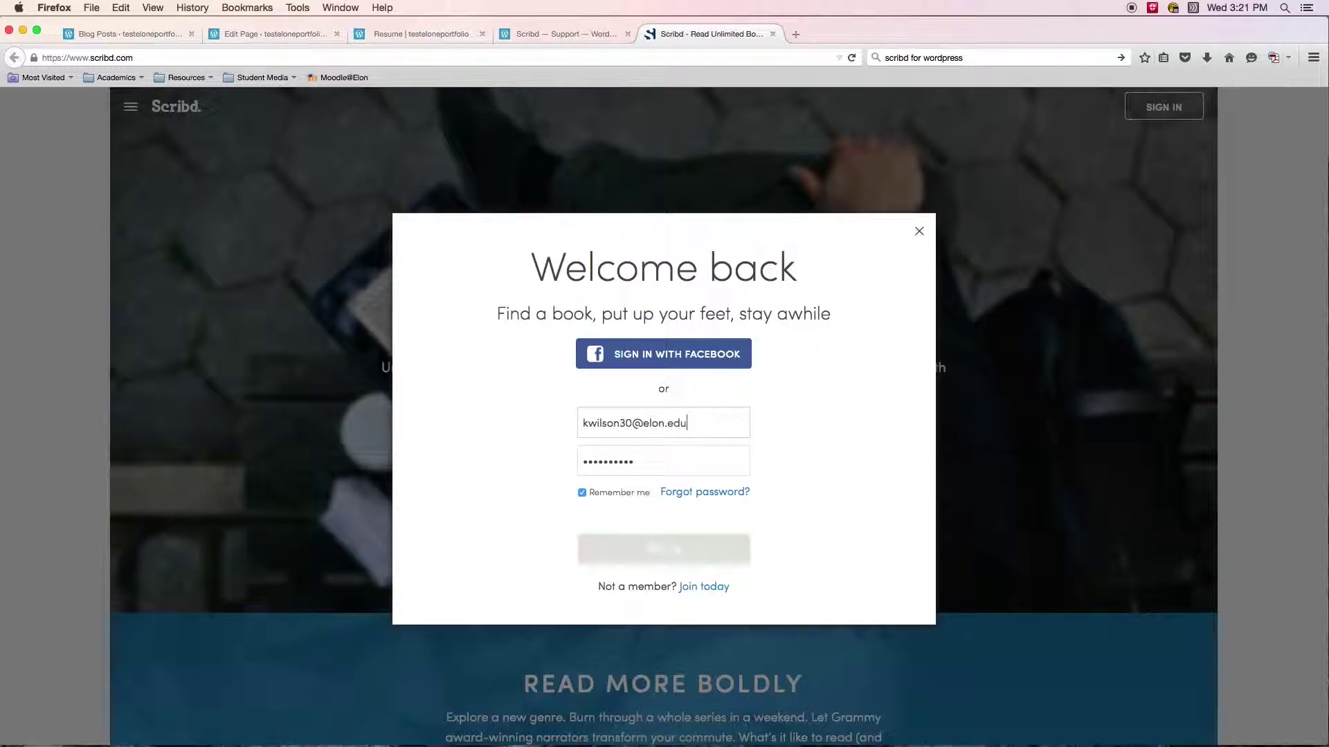
key("Return")
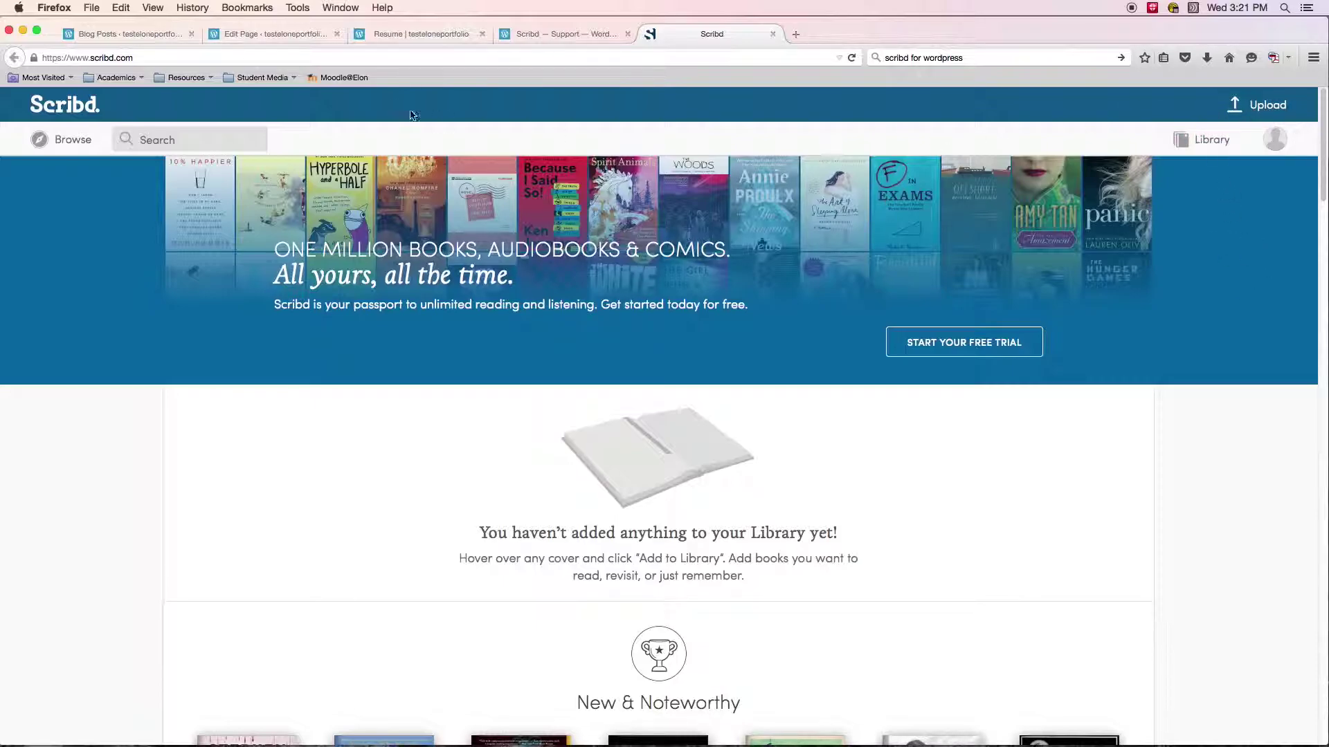
Upload the Sample PDF from the Desktop through Scribd's Upload page.
left_click(1267, 105)
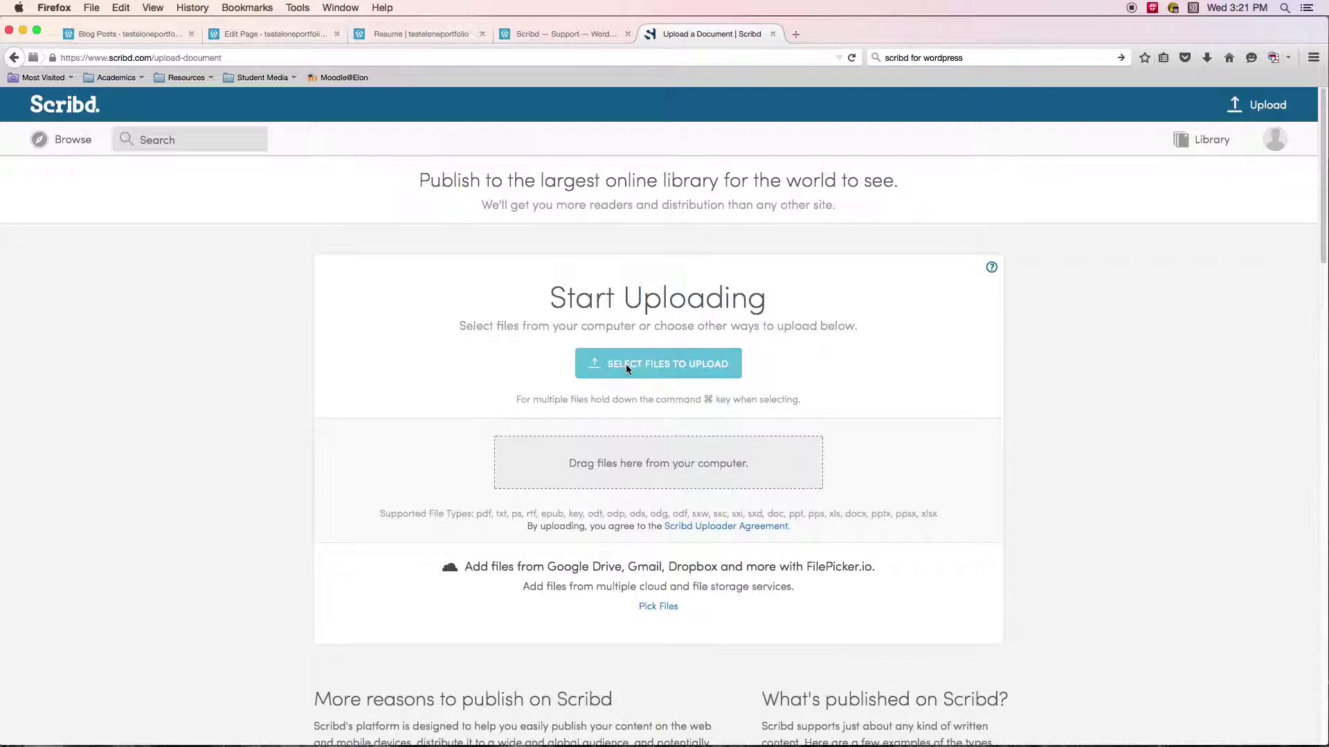
left_click(676, 366)
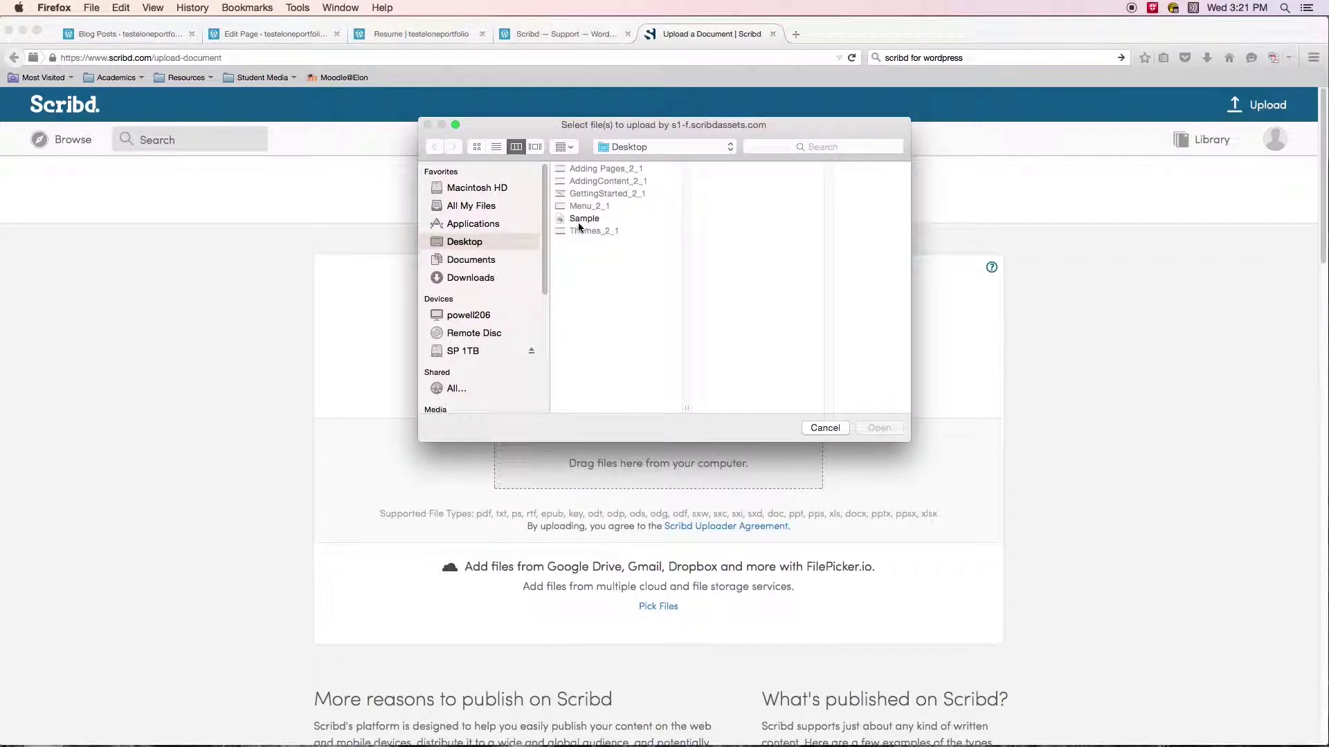
left_click(581, 220)
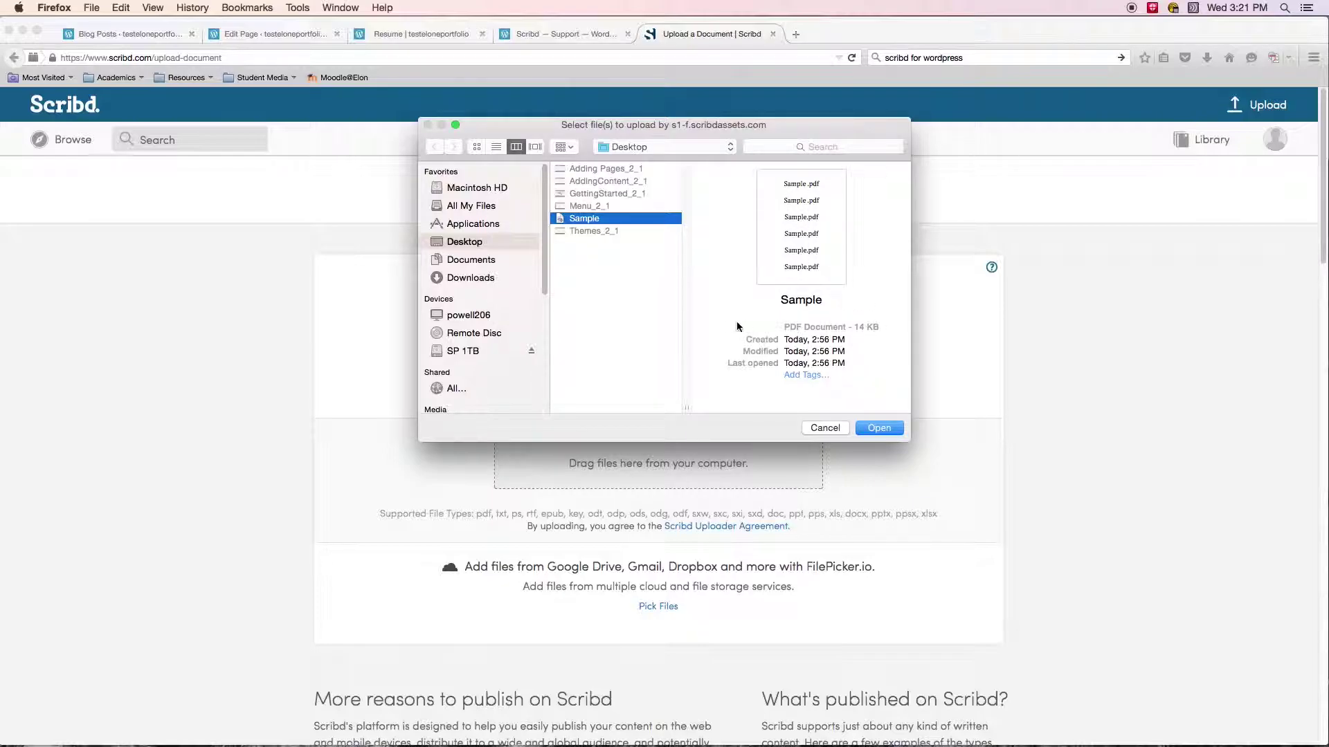
left_click(877, 429)
scroll(1026, 386, "down", 2)
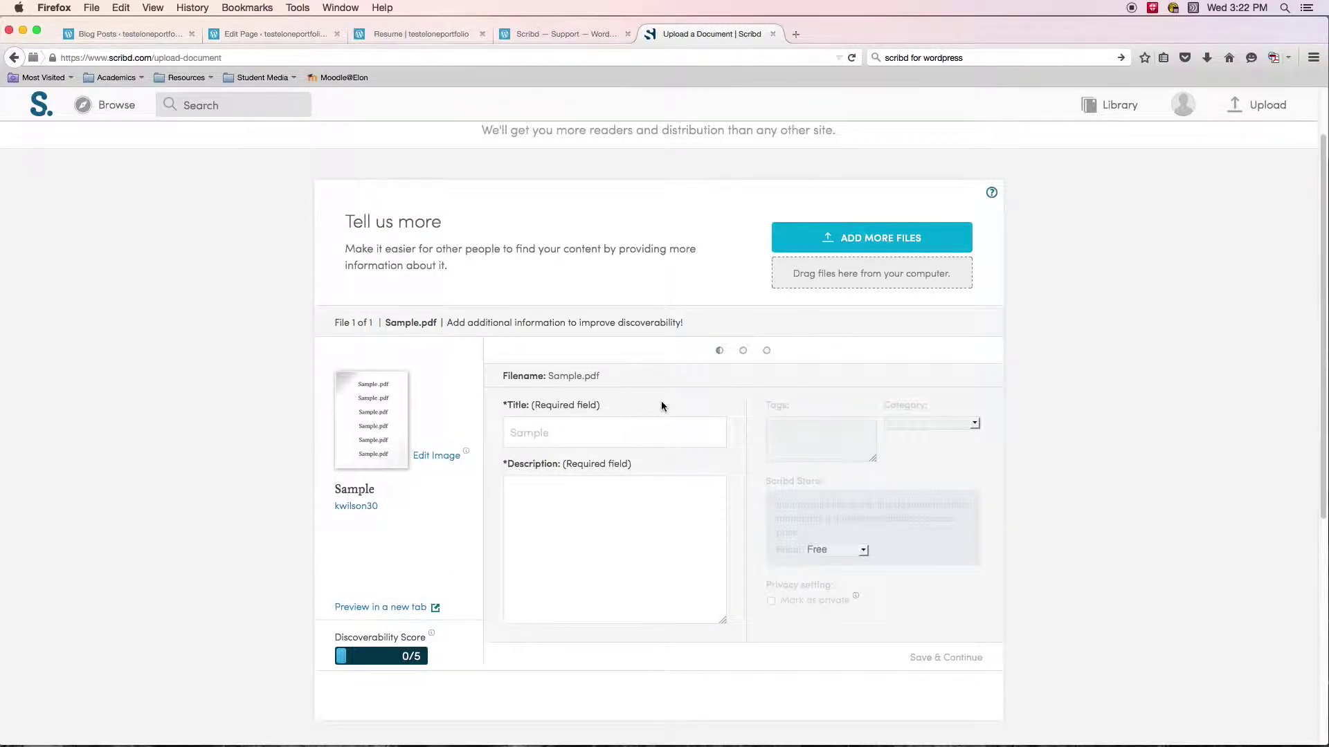
Title the document 'Sample Resume' with the description 'This is my sample resume'.
left_click(539, 441)
type(".pdf")
key("BackSpace")
key("BackSpace")
key("BackSpace")
key("BackSpace")
key("BackSpace")
type("Resume")
left_click(572, 506)
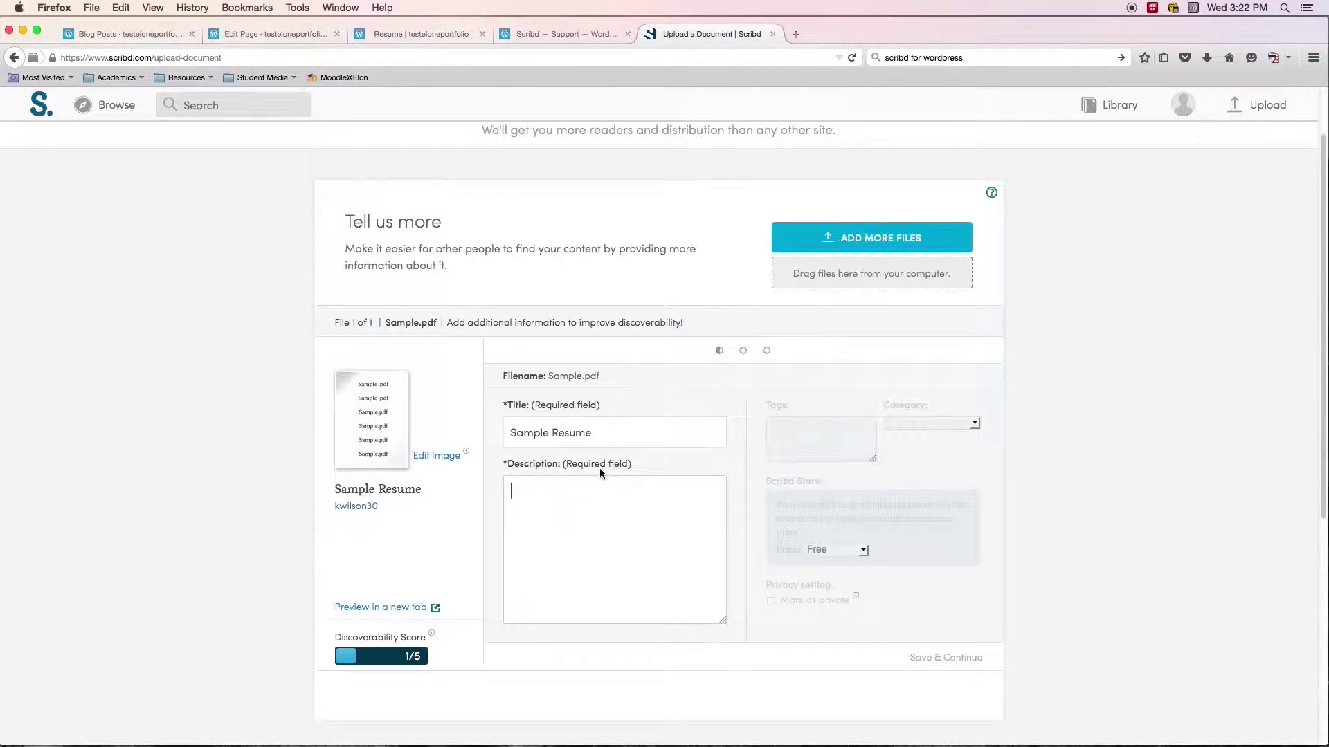
type("This is my sample")
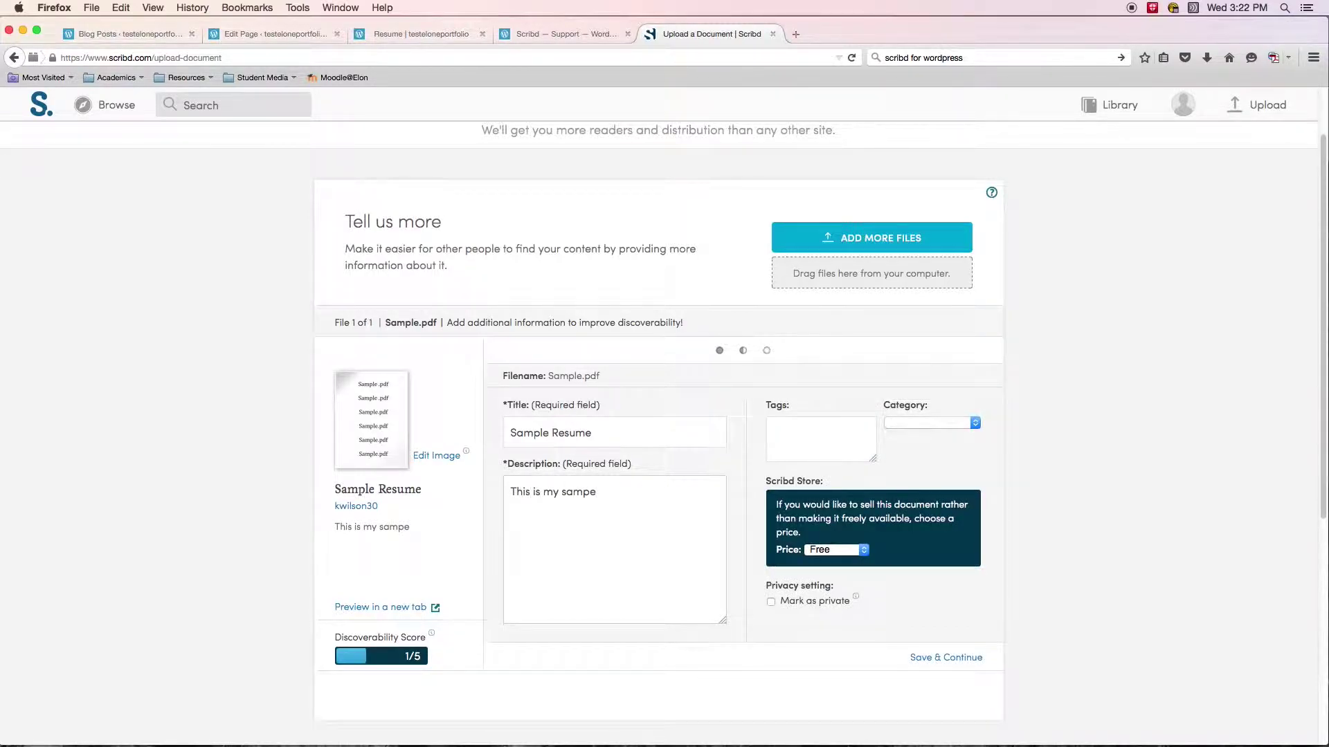
type(" resume")
Check the Price dropdown and leave it set to Free.
left_click(869, 550)
left_click(871, 551)
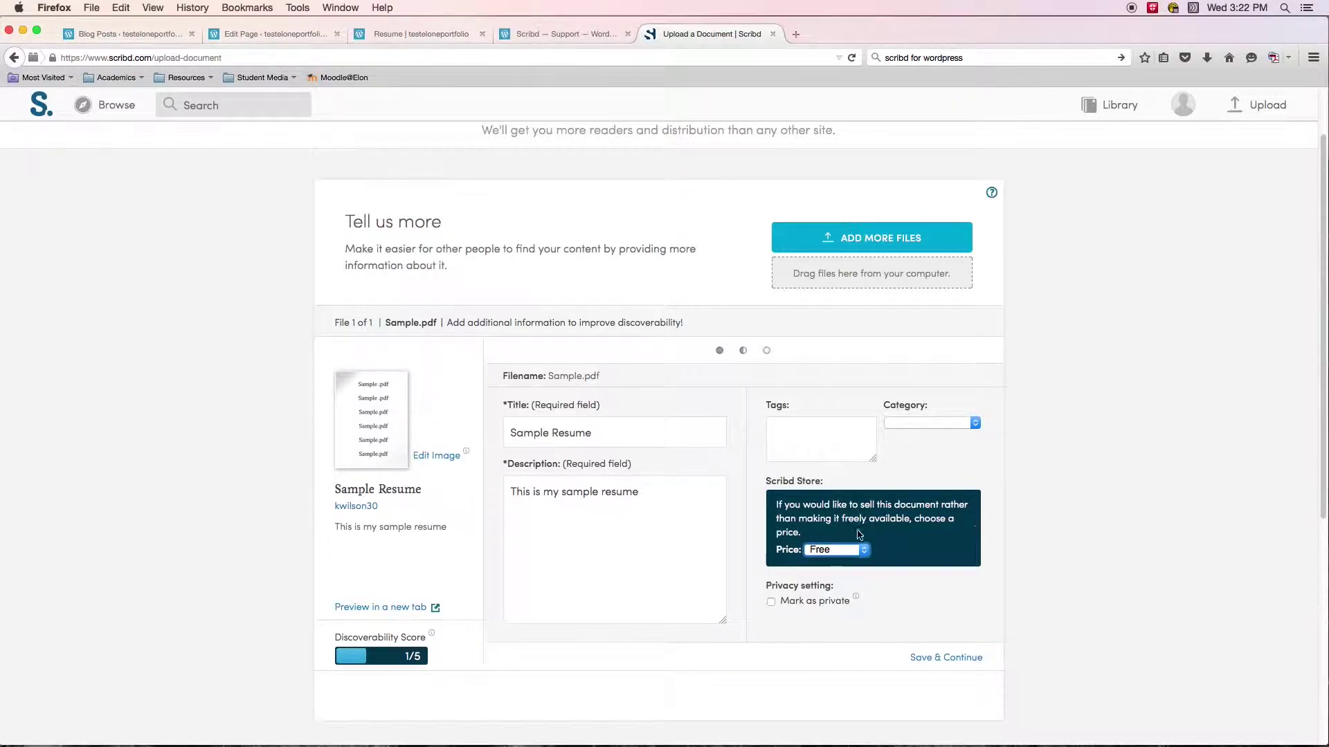
left_click(874, 554)
left_click(1113, 528)
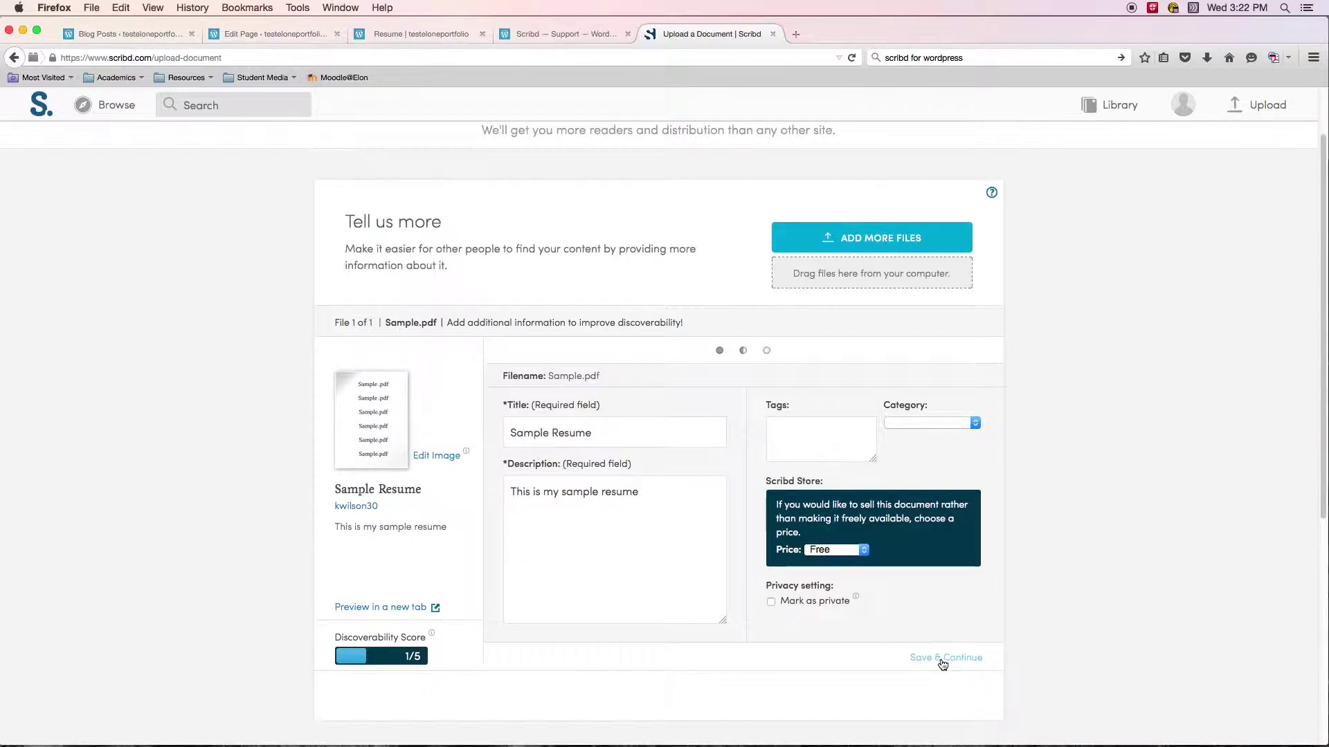
Save the Sample Resume details and select the embed code on the sharing step.
left_click(940, 658)
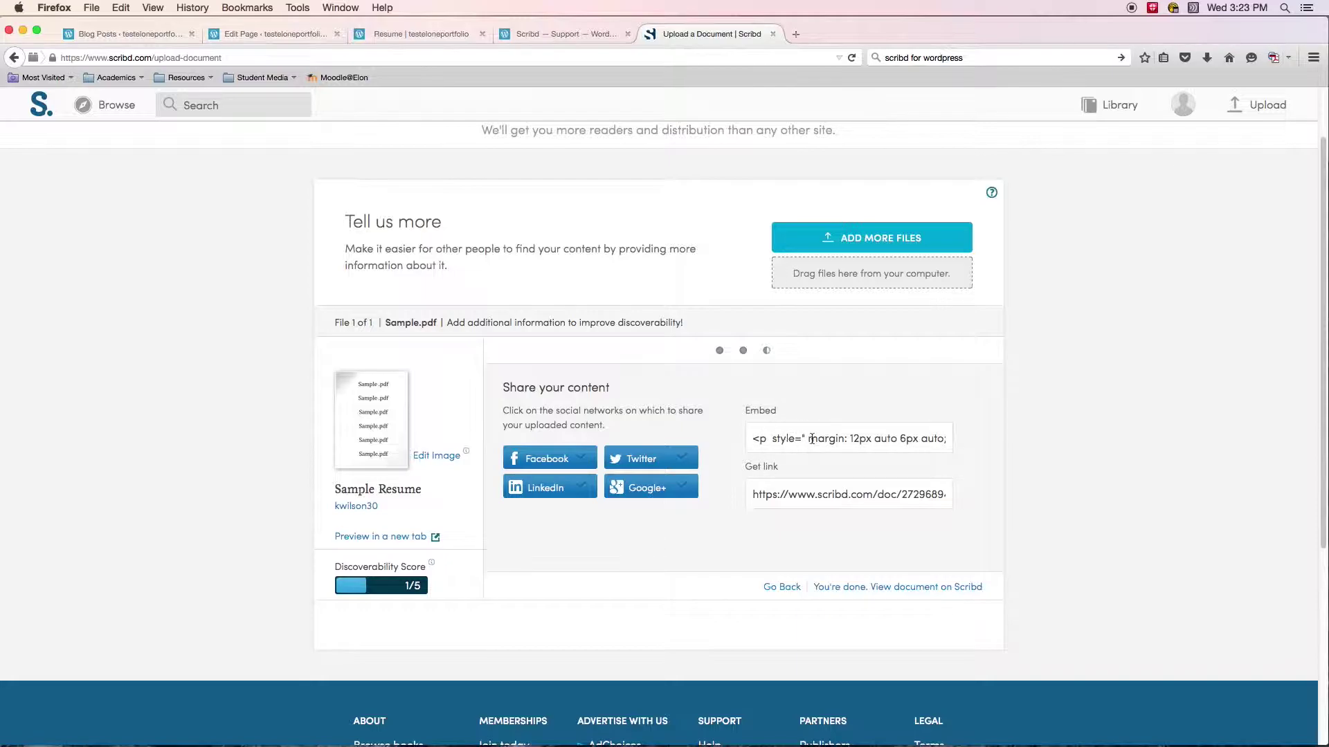
left_click(891, 444)
left_click(1096, 444)
left_click(1183, 106)
mouse_move(1182, 101)
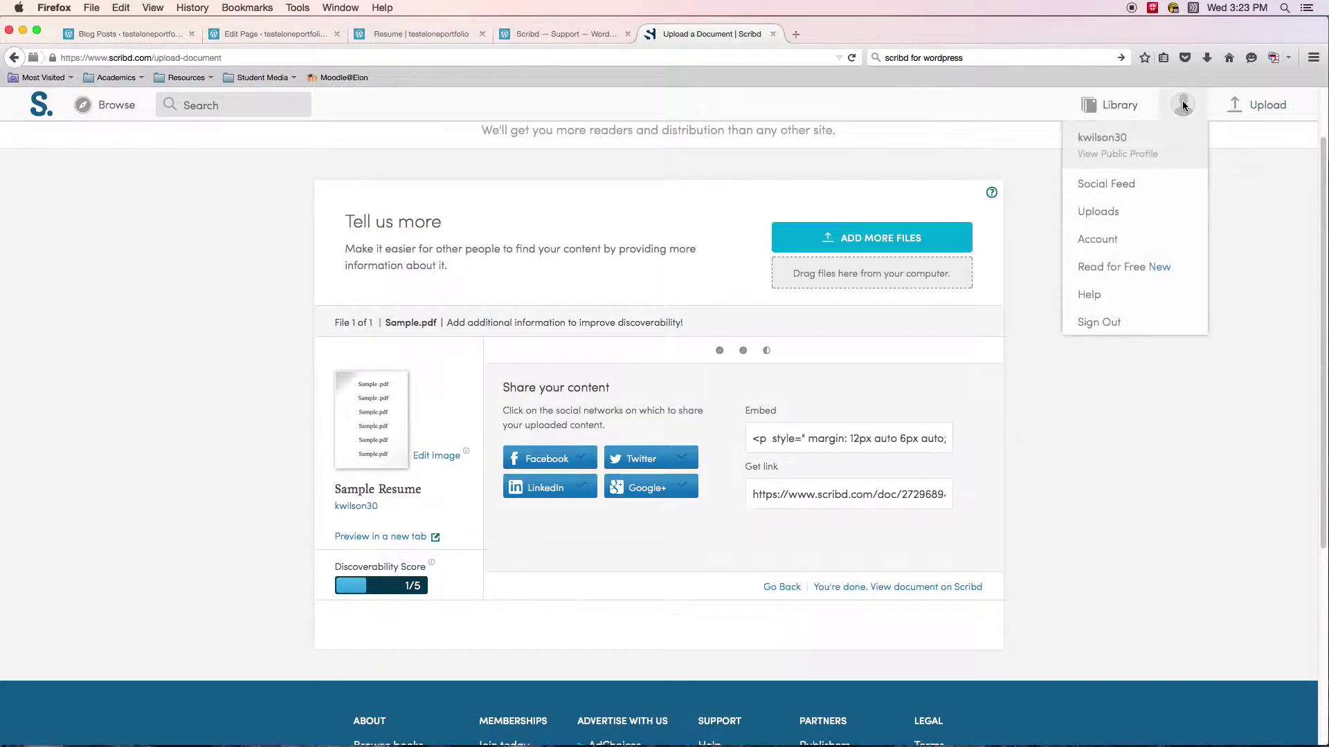
Open Sample Resume from the Uploads list and show its Share options.
left_click(1101, 212)
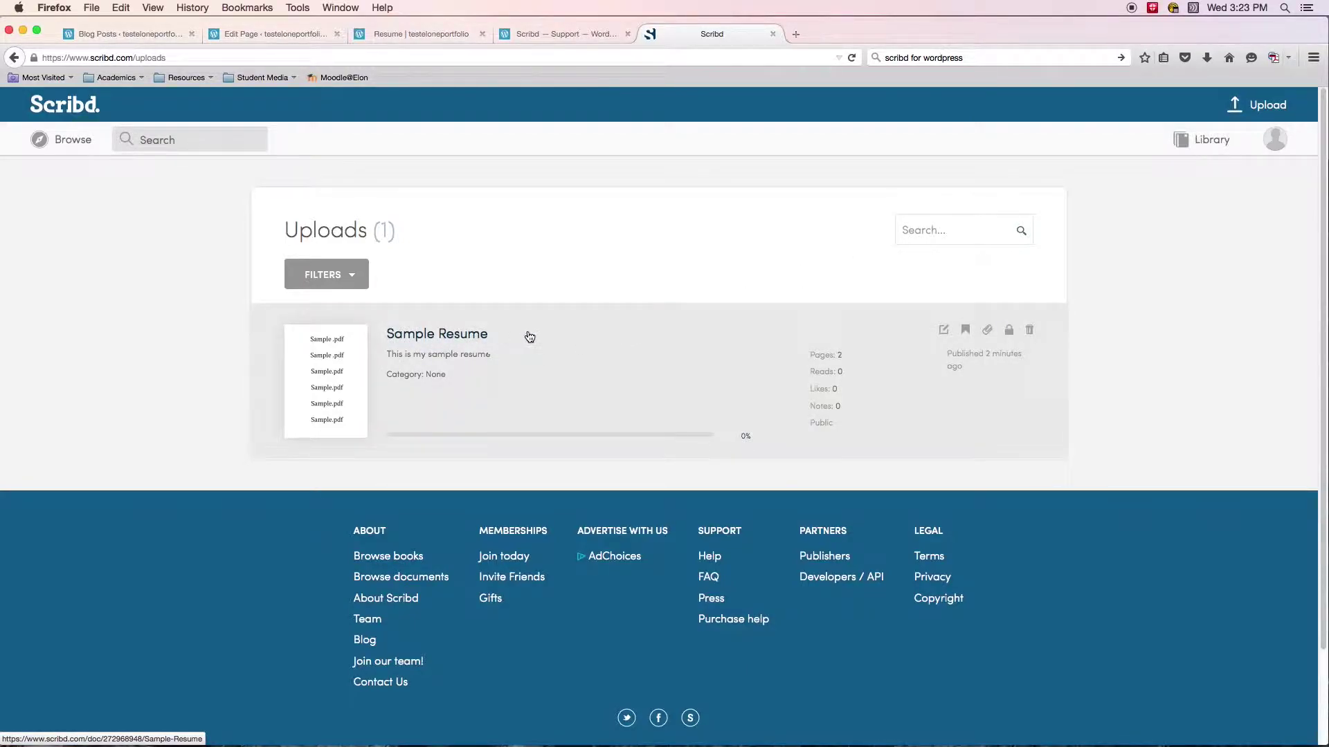
left_click(444, 346)
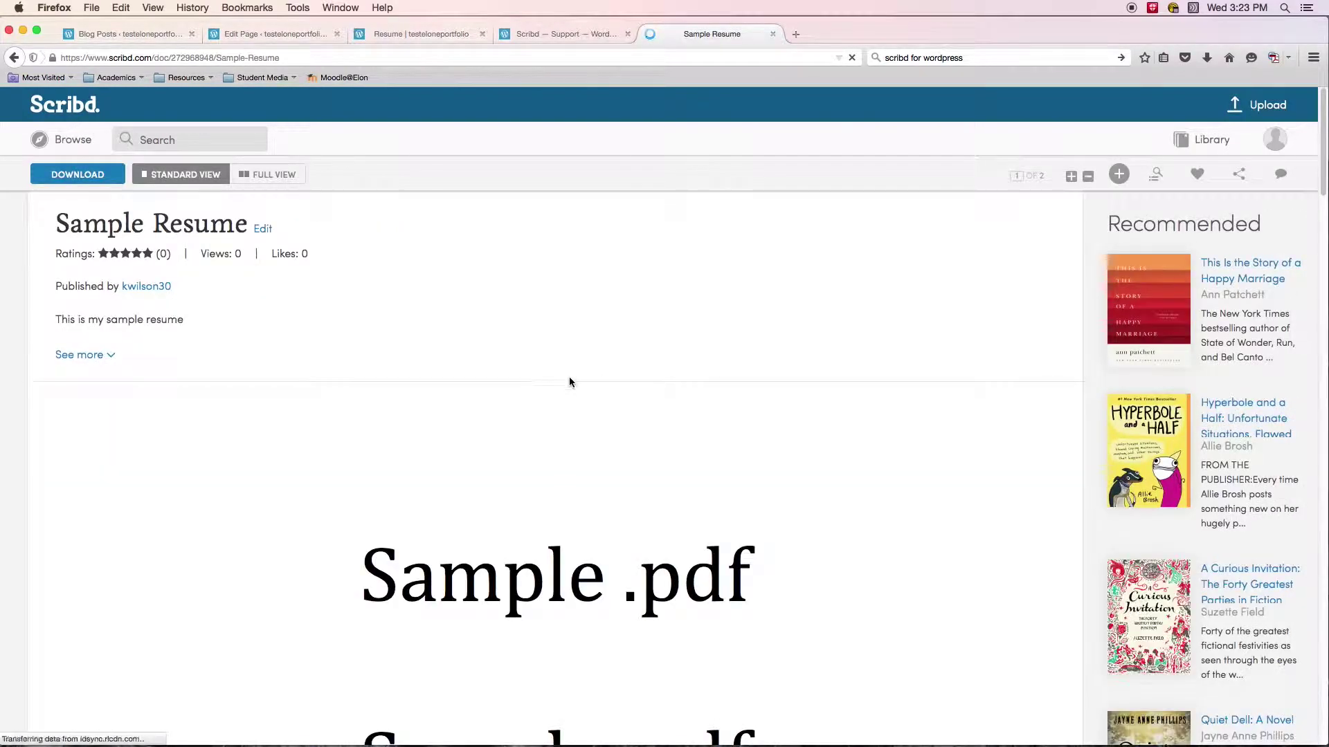
scroll(591, 422, "down", 5)
scroll(602, 418, "up", 8)
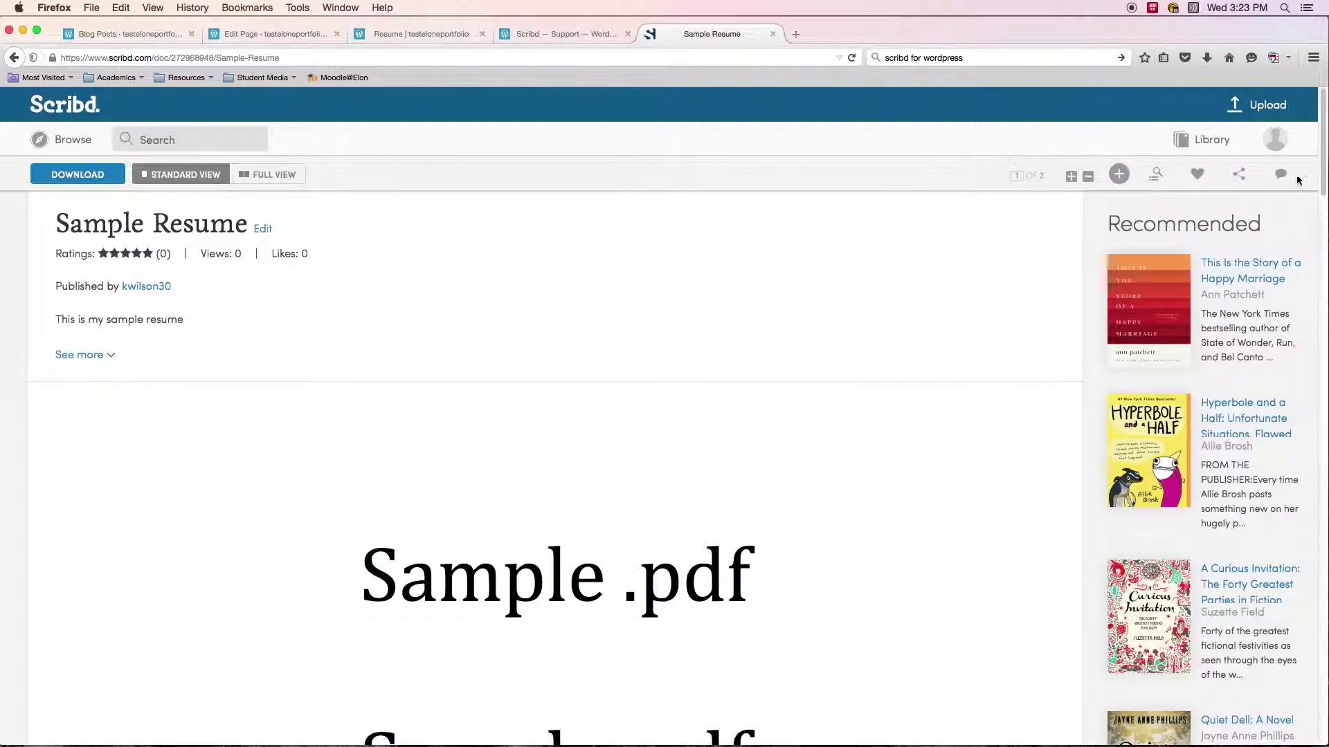
left_click(1242, 175)
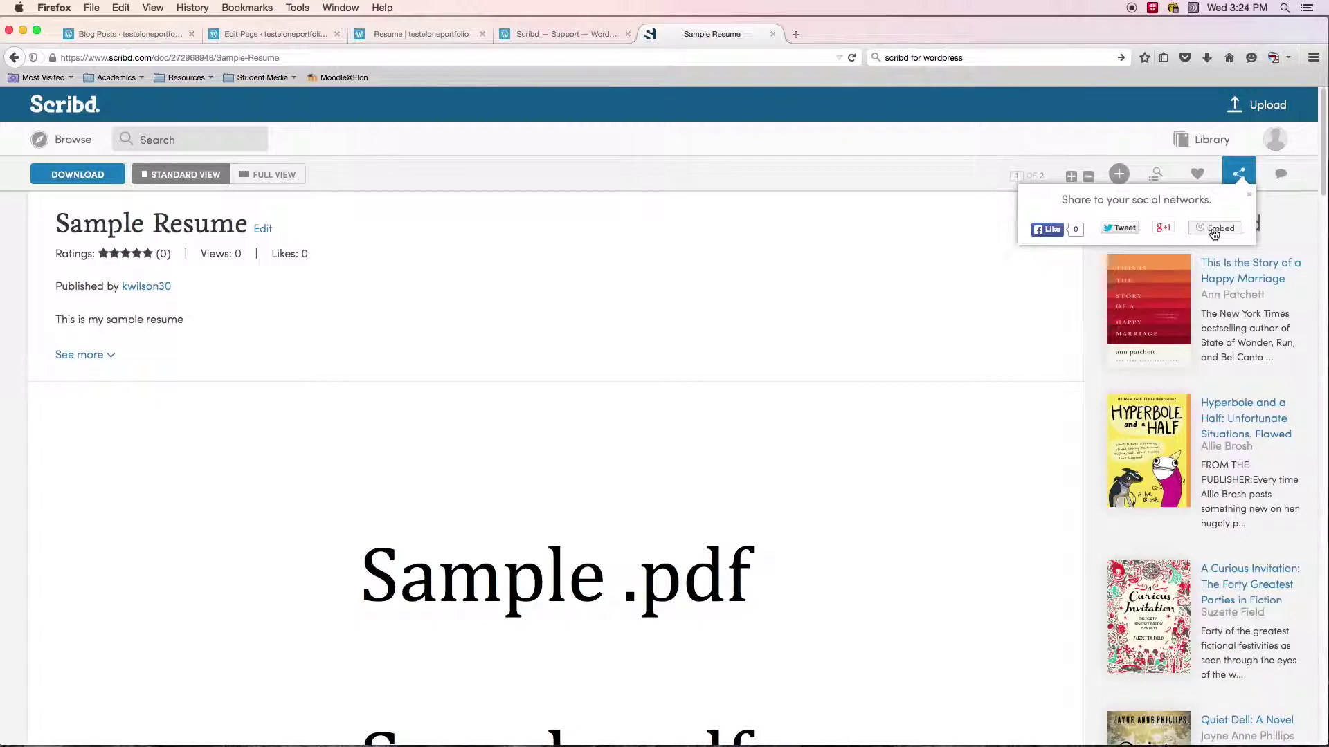
Copy the Sample Resume embed code customized as a WordPress shortcode.
left_click(1221, 231)
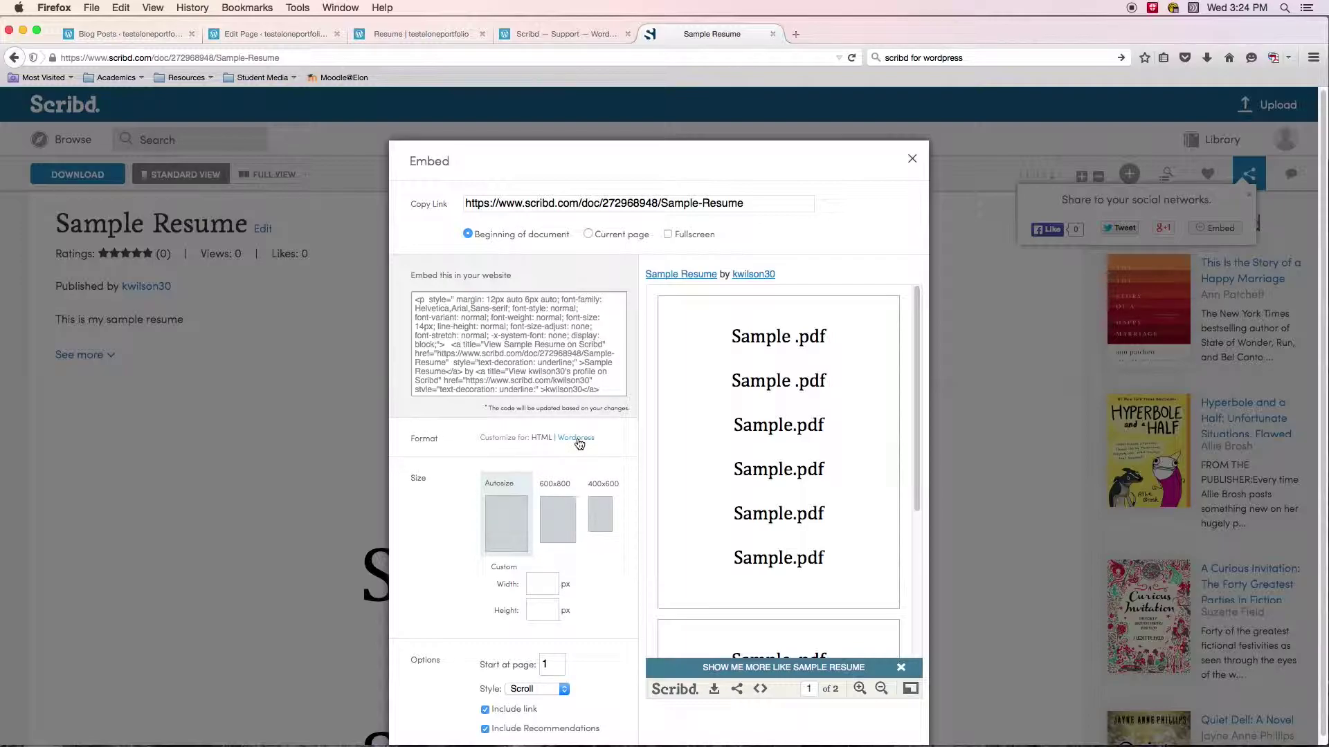
left_click(577, 439)
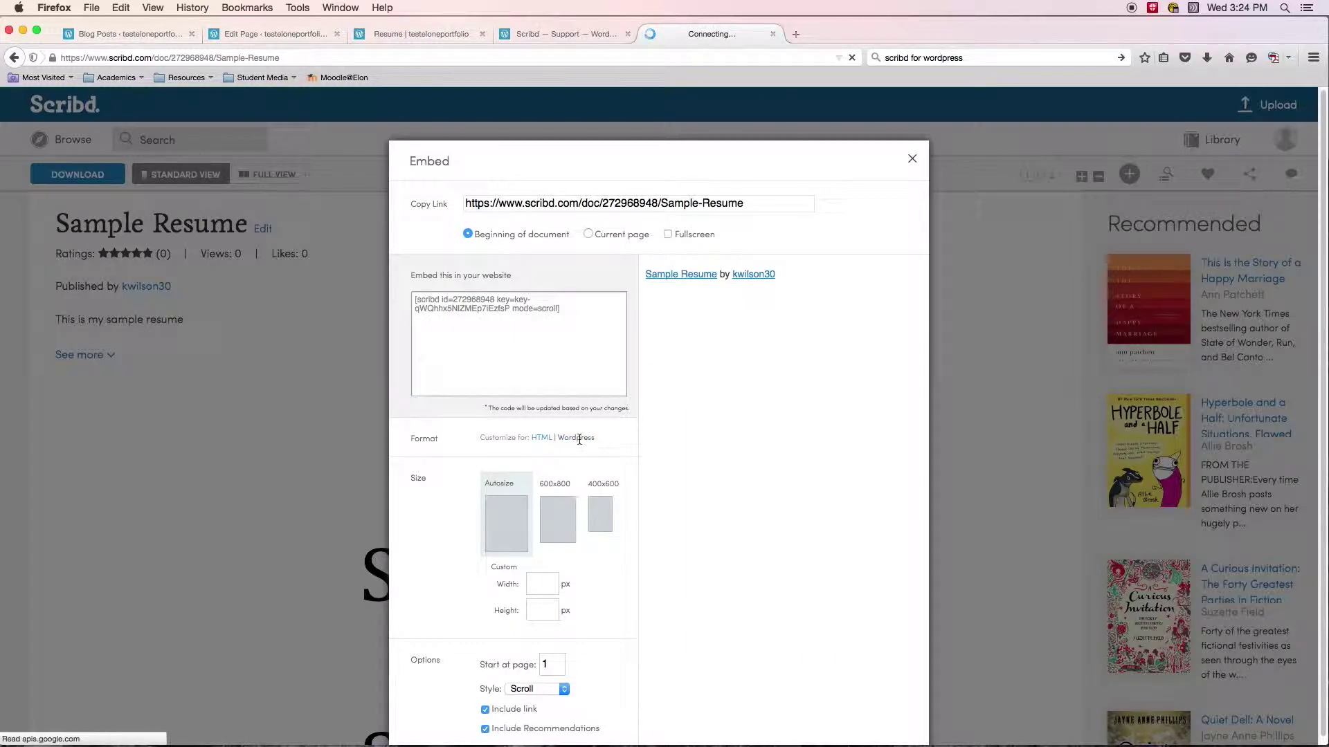
left_click_drag(414, 299, 587, 318)
right_click(478, 303)
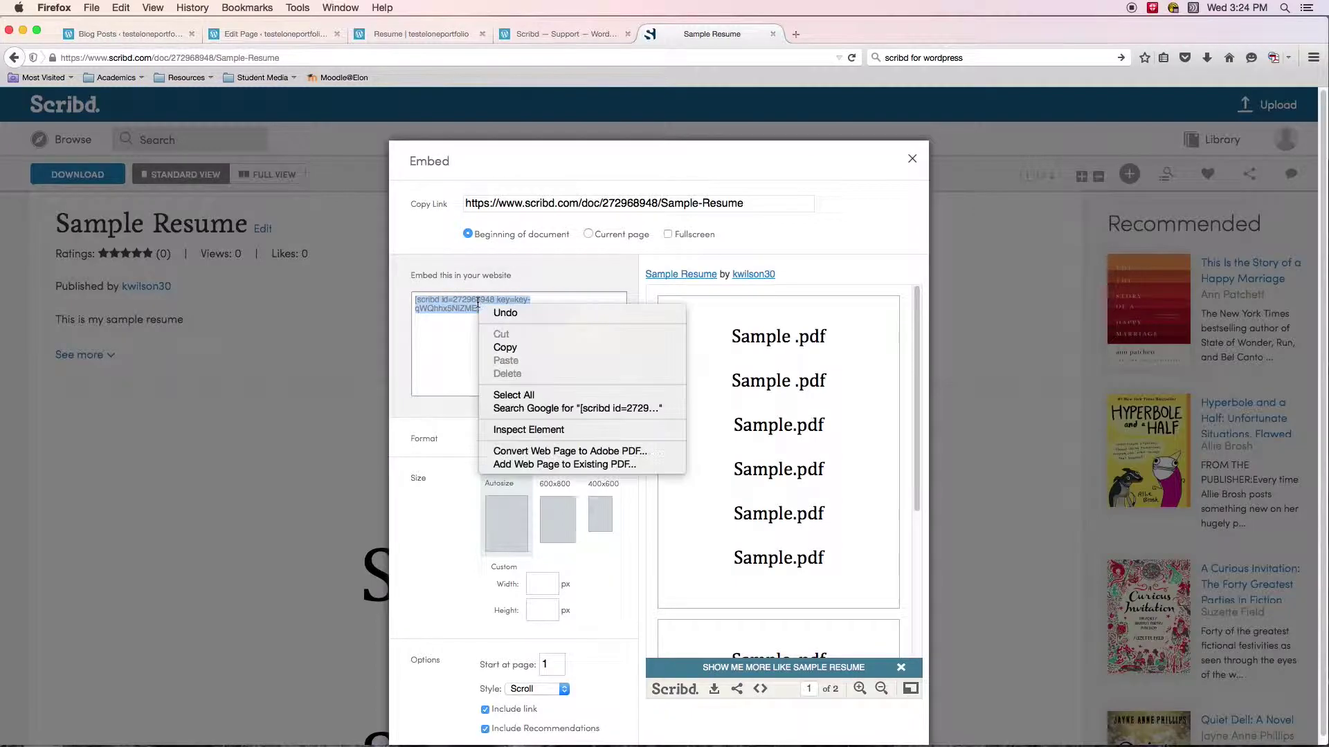
left_click(519, 354)
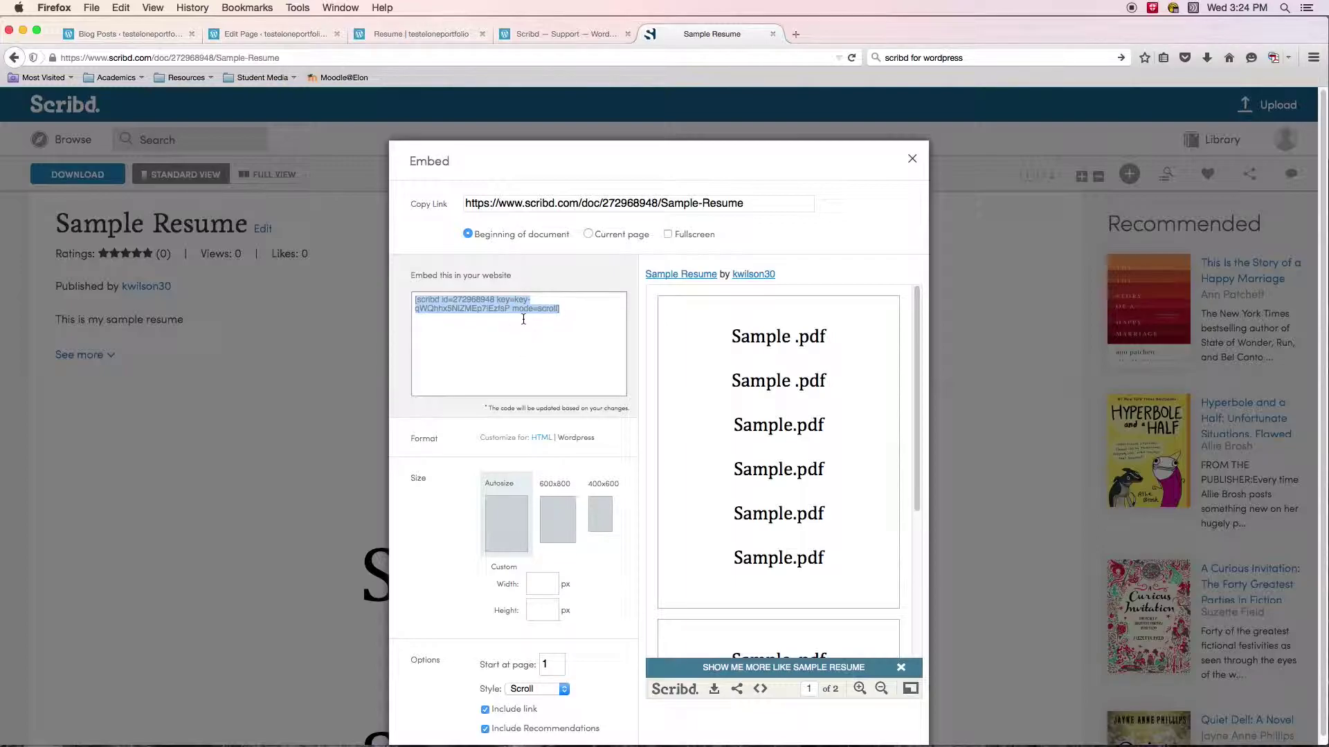
Return to the WordPress.com Scribd support article.
left_click(560, 33)
scroll(673, 247, "down", 20)
scroll(706, 352, "up", 10)
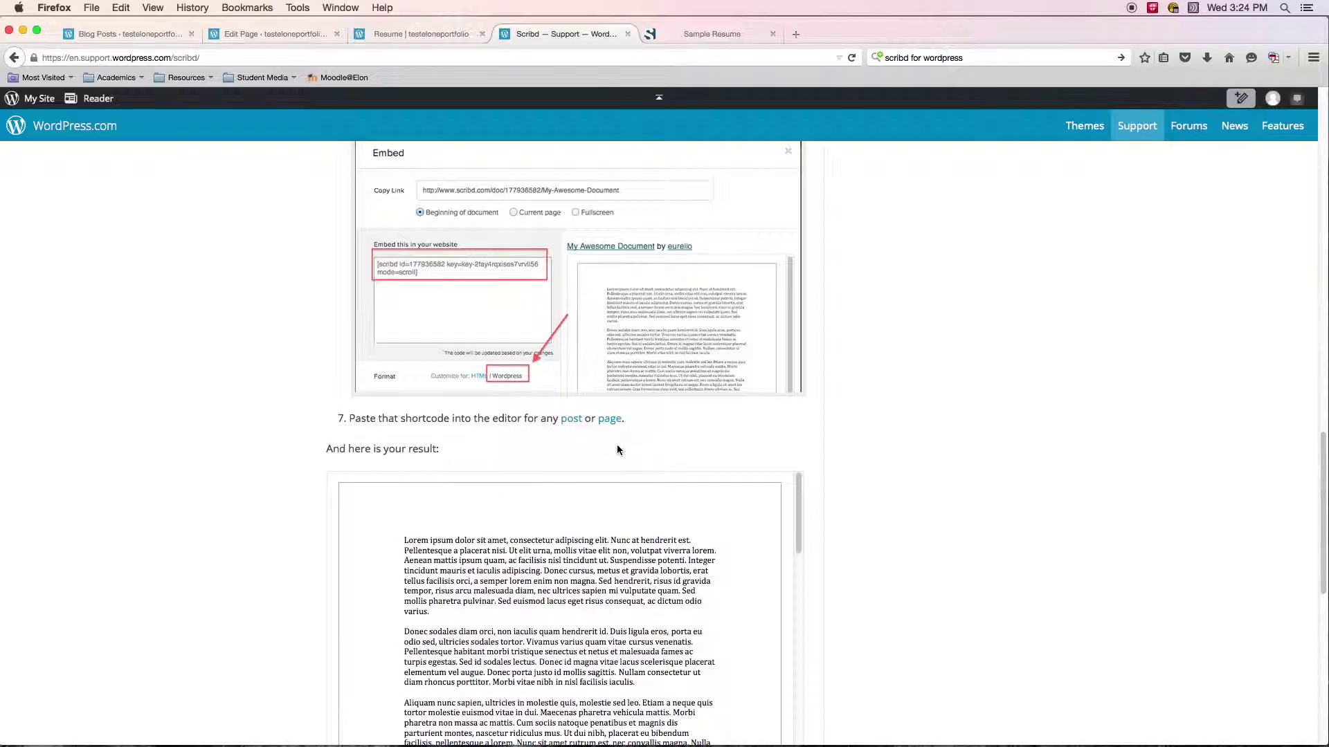
Delete the Sample link from the Resume page body in the editor.
left_click(416, 33)
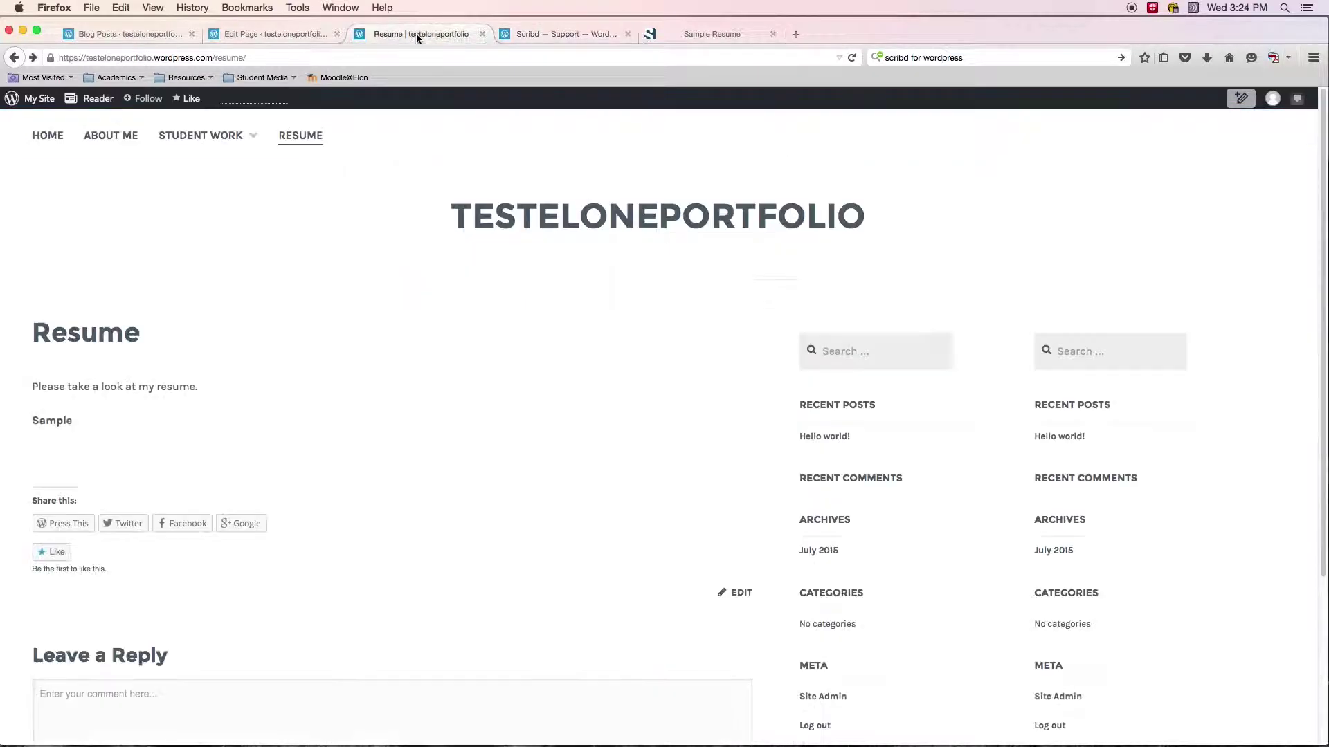
left_click(260, 32)
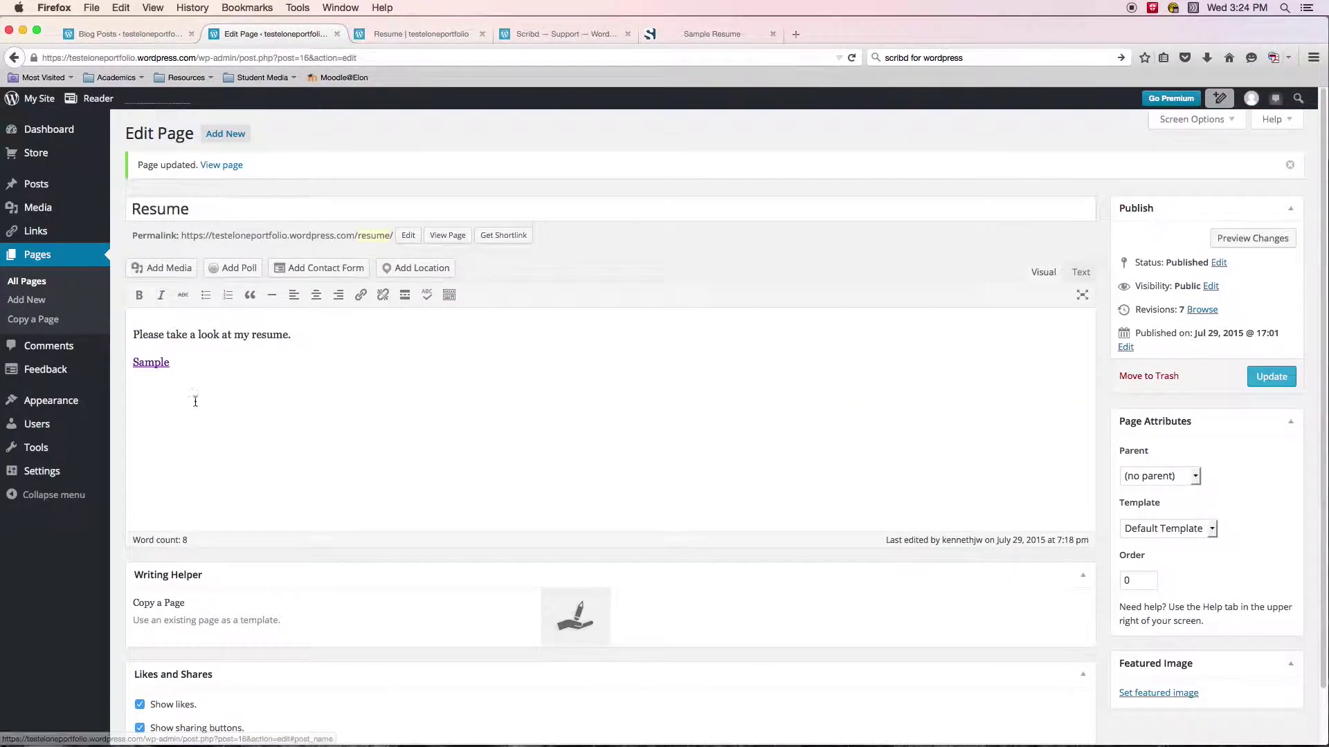
double_click(151, 362)
key("BackSpace")
key("BackSpace")
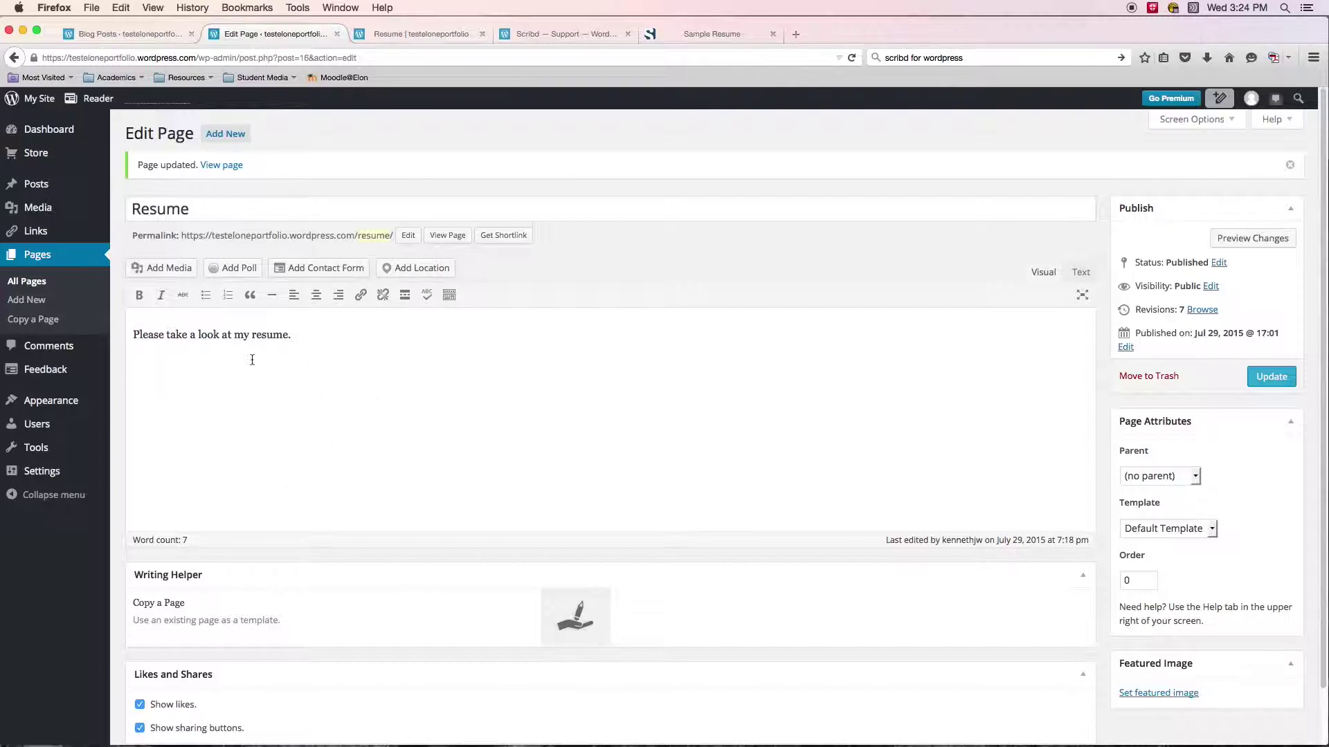
Paste the Sample Resume Scribd shortcode onto the empty line and update the page.
left_click(151, 385)
right_click(152, 385)
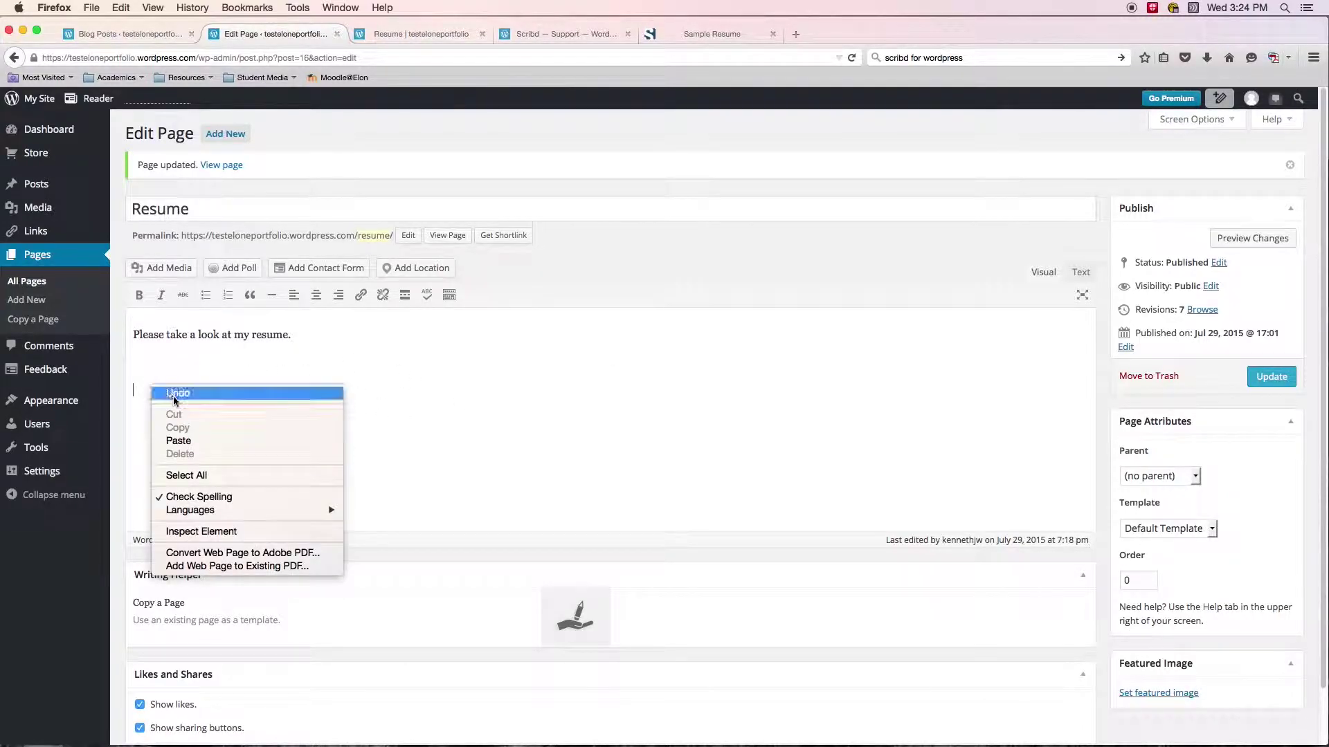
left_click(182, 437)
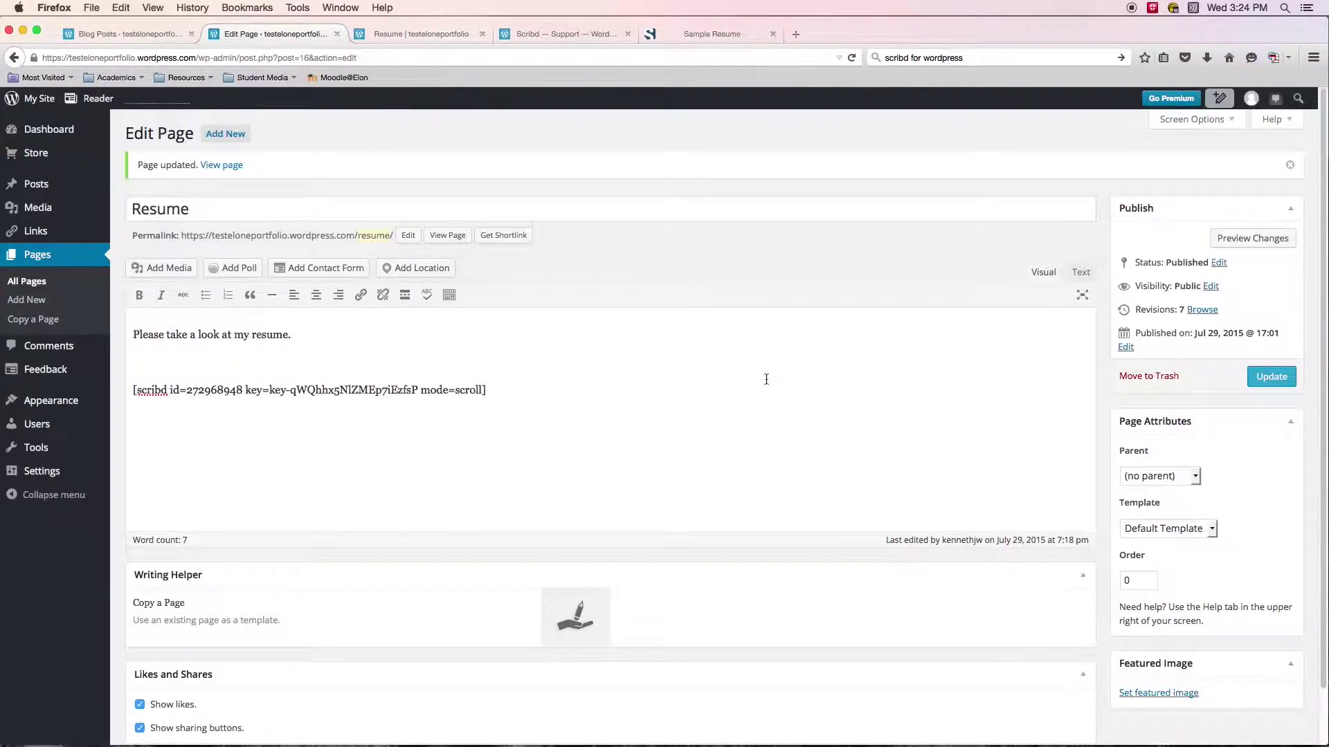
left_click(1270, 377)
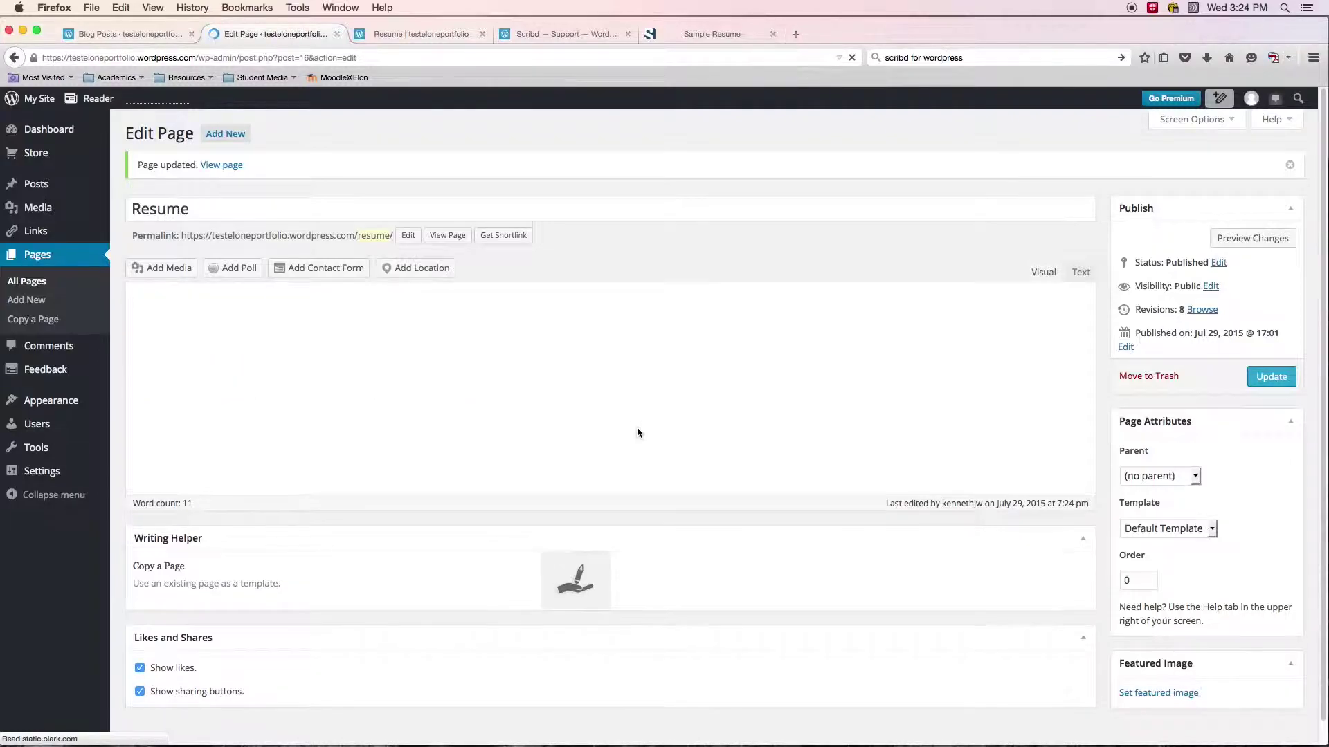
Reload the live Resume page and scroll down to the embedded Scribd viewer.
left_click(414, 31)
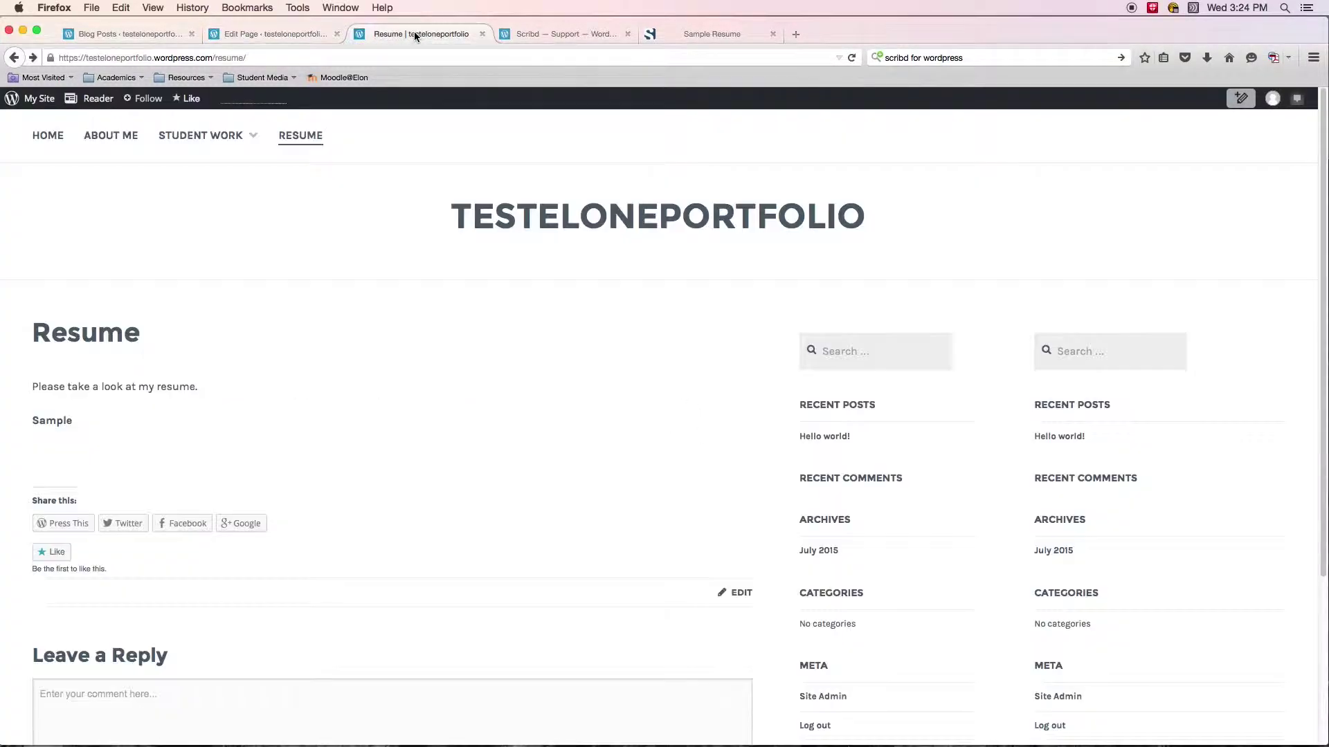
left_click(851, 57)
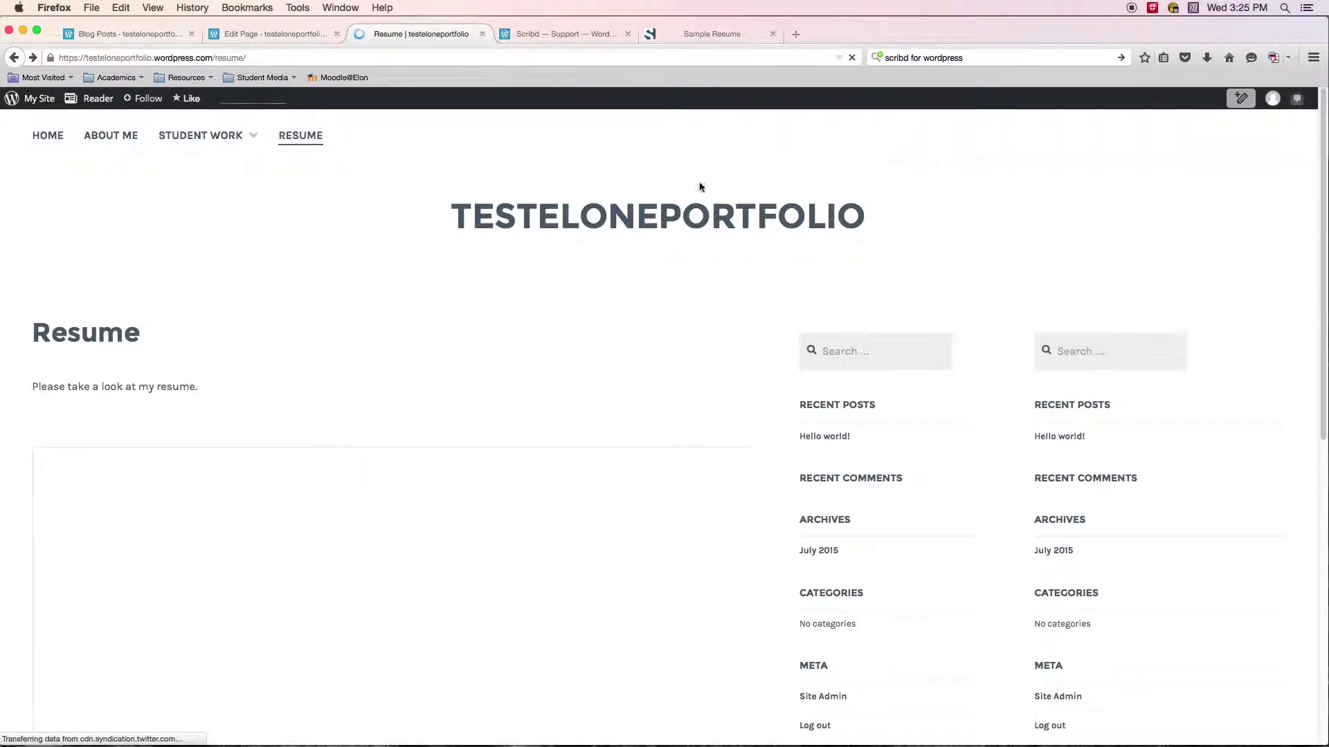
scroll(769, 318, "down", 1)
scroll(761, 317, "down", 10)
scroll(760, 315, "up", 10)
scroll(762, 313, "down", 3)
scroll(539, 402, "down", 5)
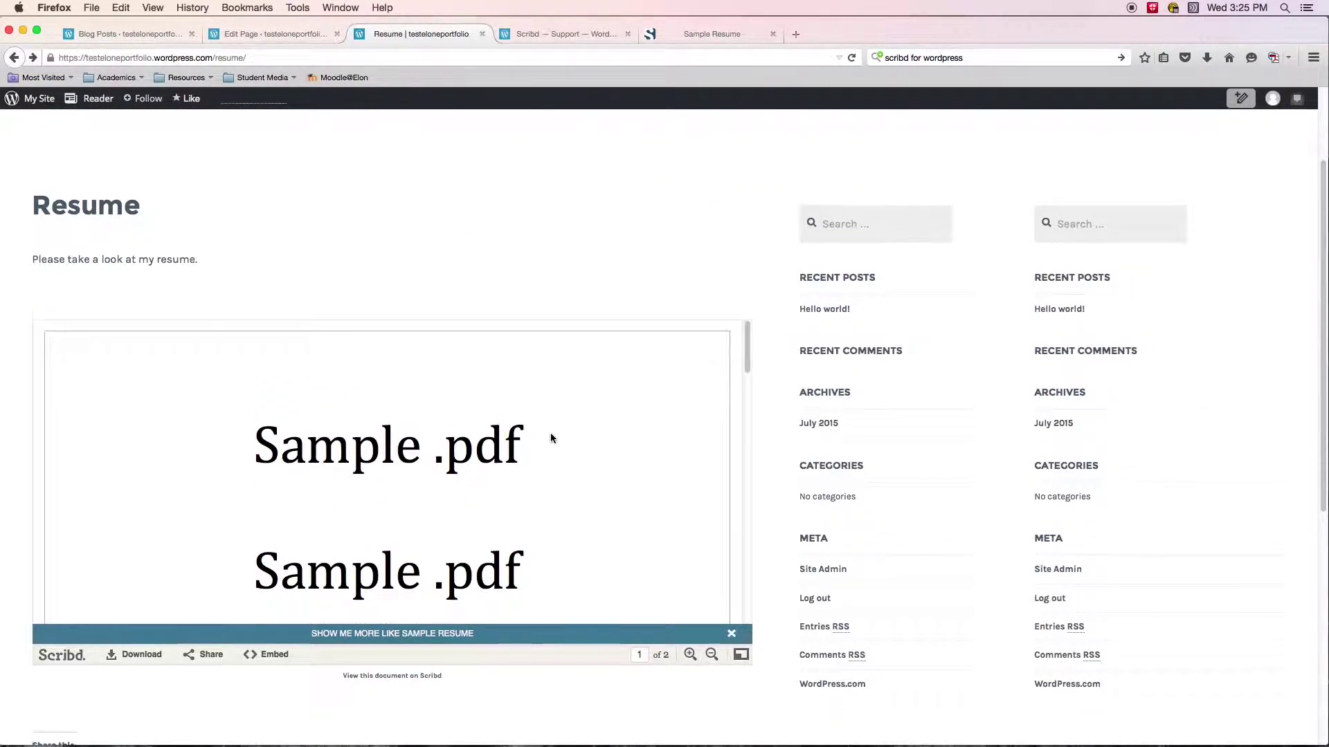
scroll(549, 416, "down", 6)
scroll(626, 418, "up", 8)
scroll(499, 335, "down", 3)
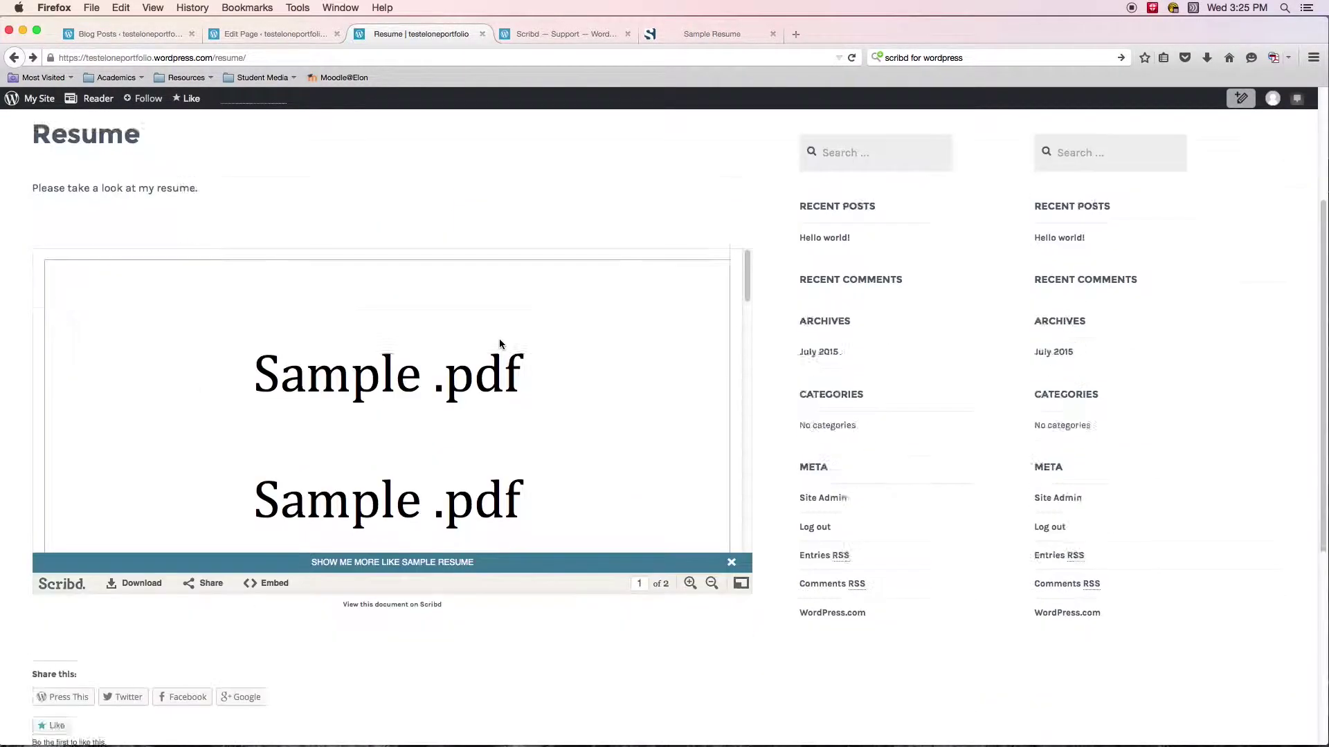
scroll(512, 353, "down", 3)
scroll(526, 362, "up", 2)
scroll(803, 416, "up", 5)
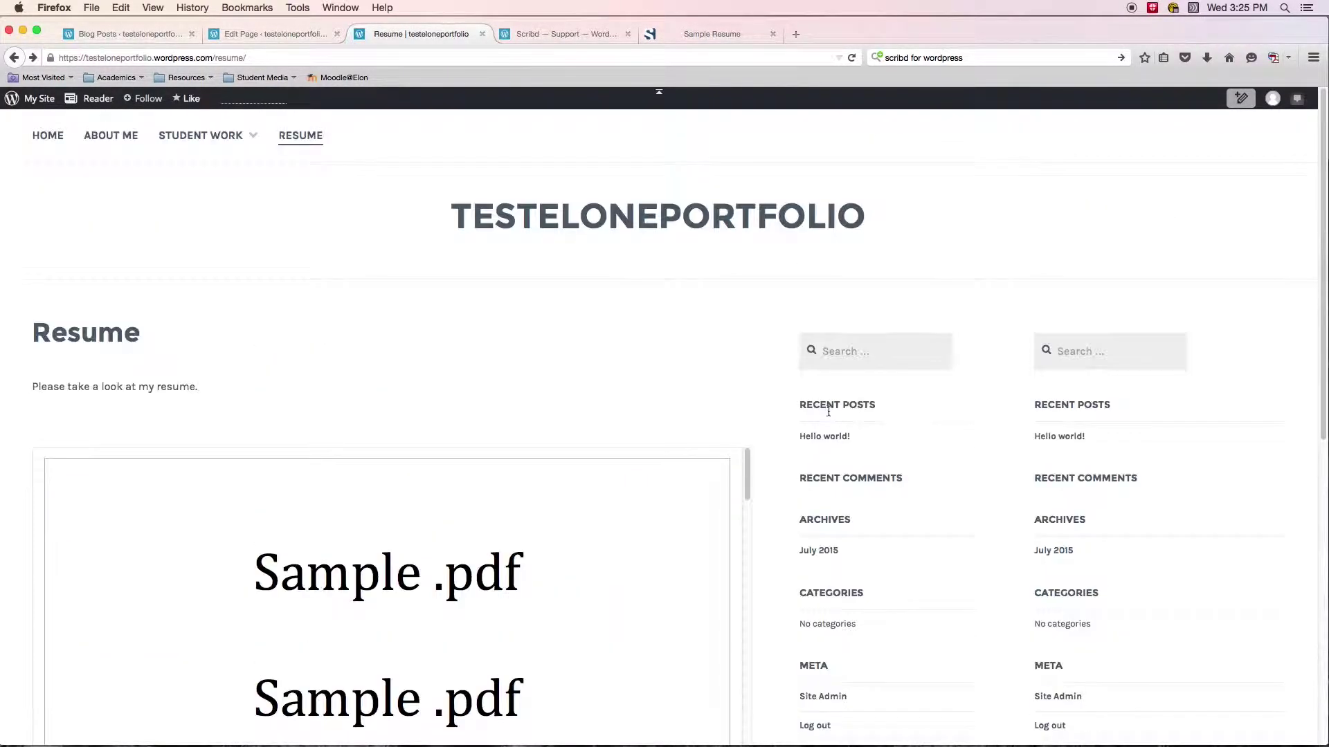
scroll(789, 391, "down", 3)
scroll(845, 404, "down", 2)
scroll(838, 405, "up", 1)
scroll(823, 353, "up", 1)
View the Sample Resume document full screen, zoom out and in, then return to the page.
left_click(741, 507)
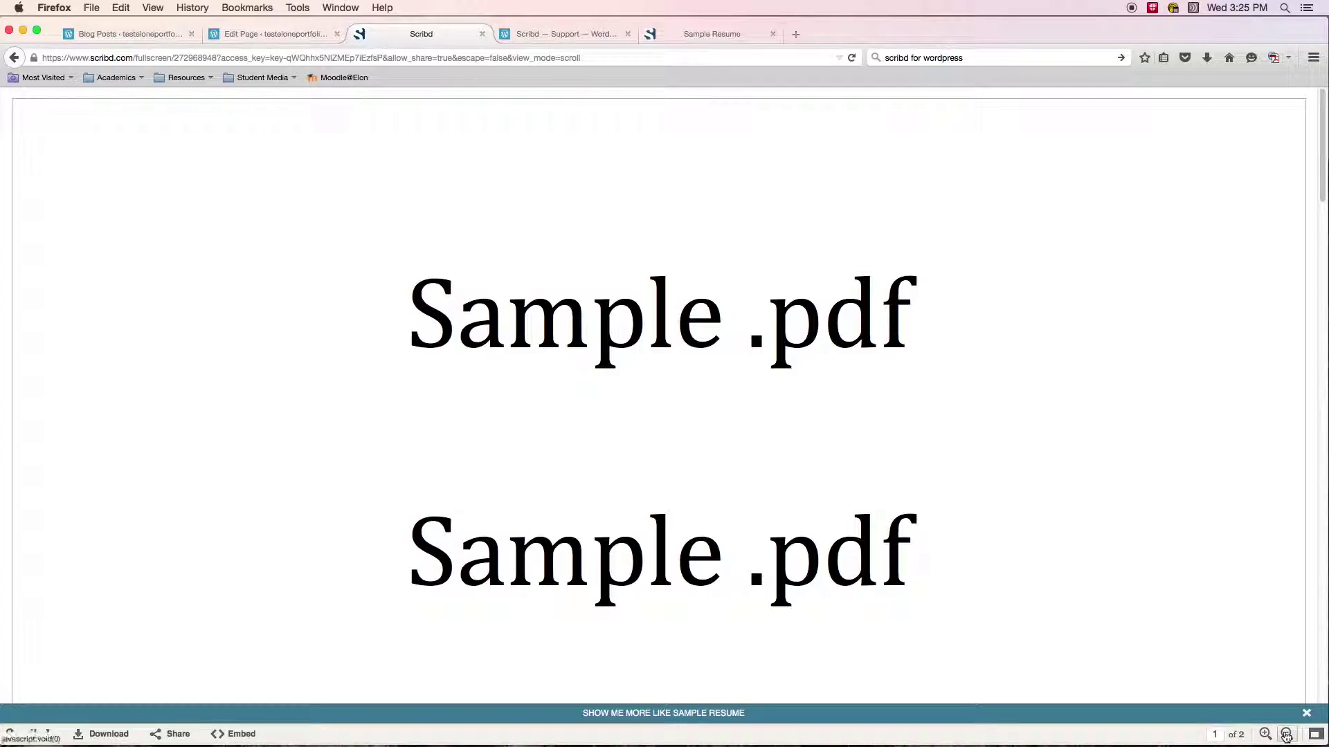
left_click(1287, 735)
left_click(1268, 736)
left_click(1316, 735)
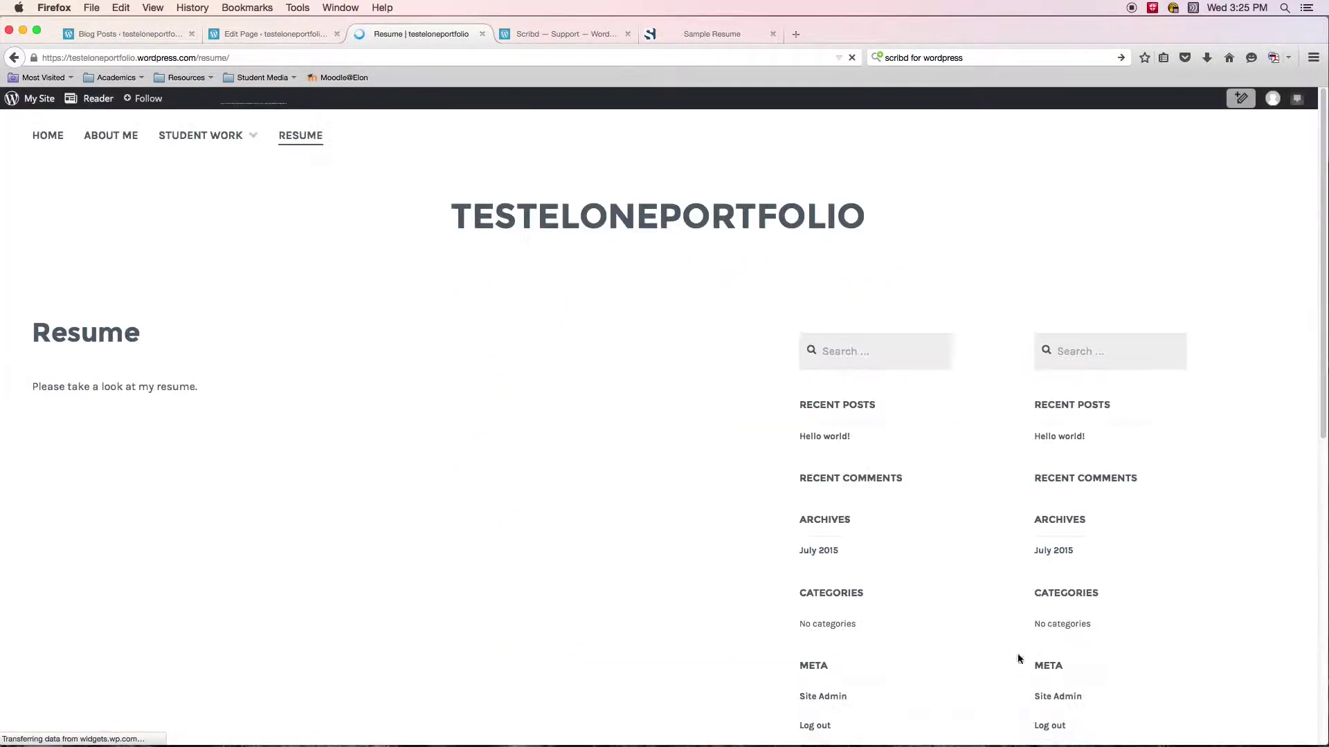
scroll(782, 492, "down", 8)
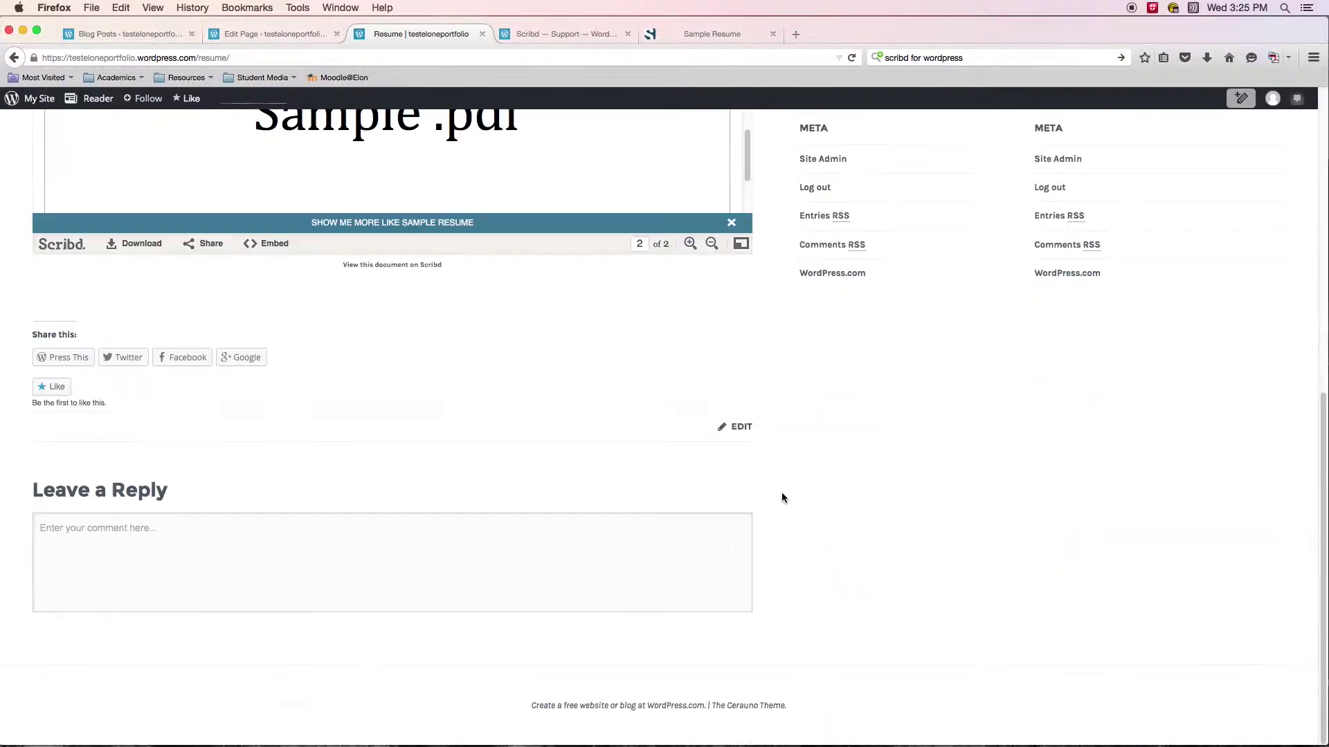
scroll(782, 485, "up", 1)
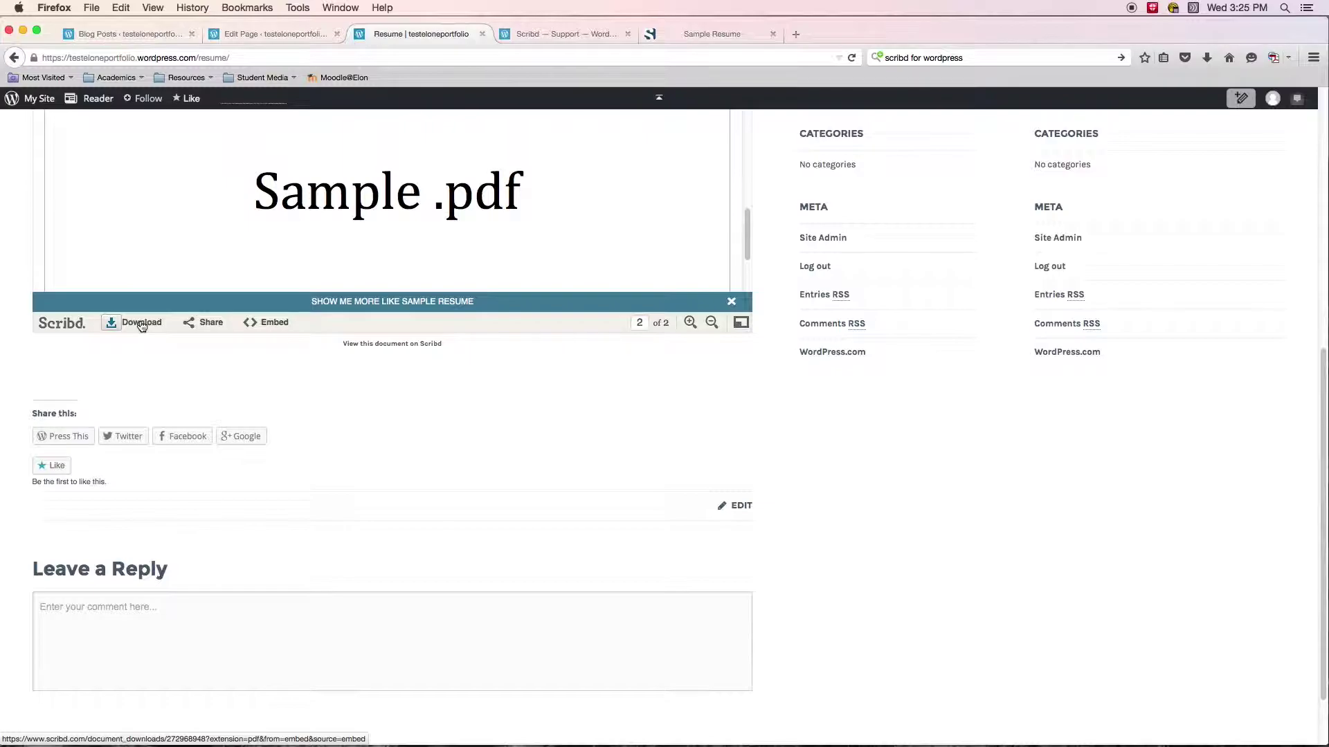
left_click(142, 325)
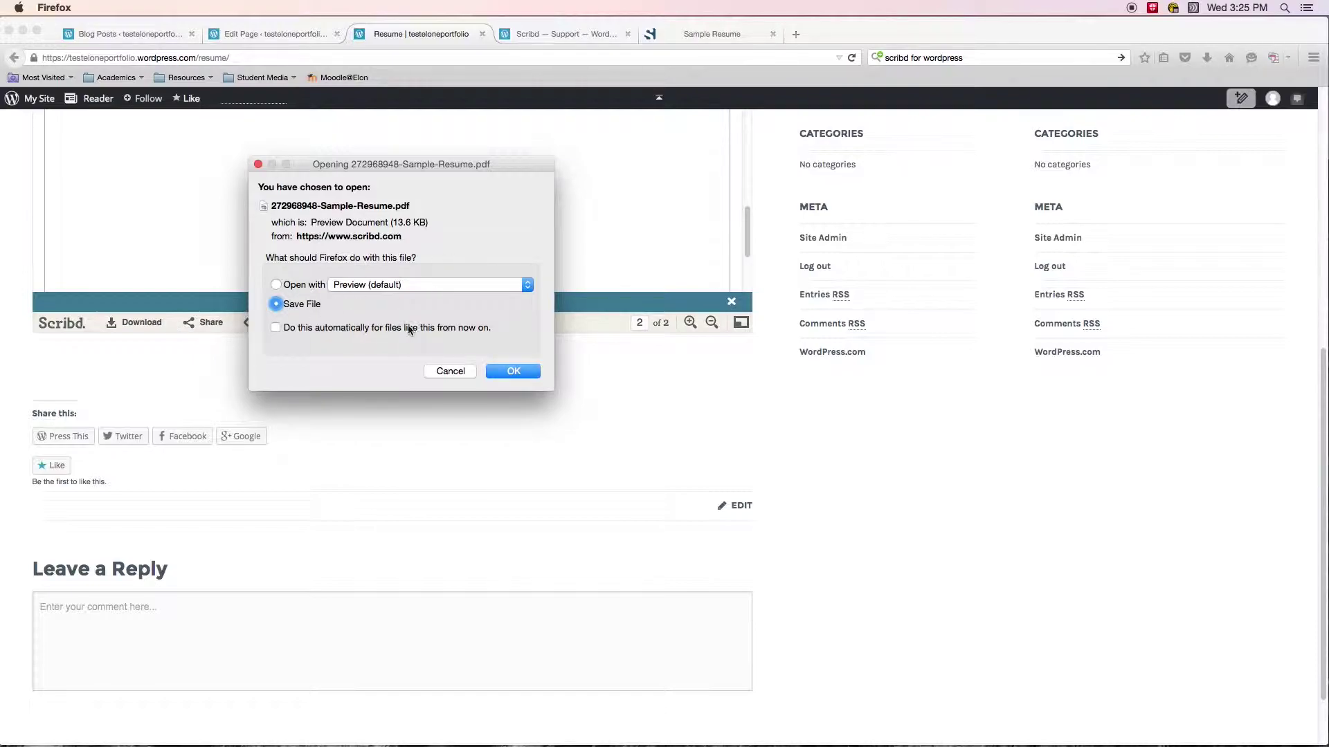
left_click(449, 373)
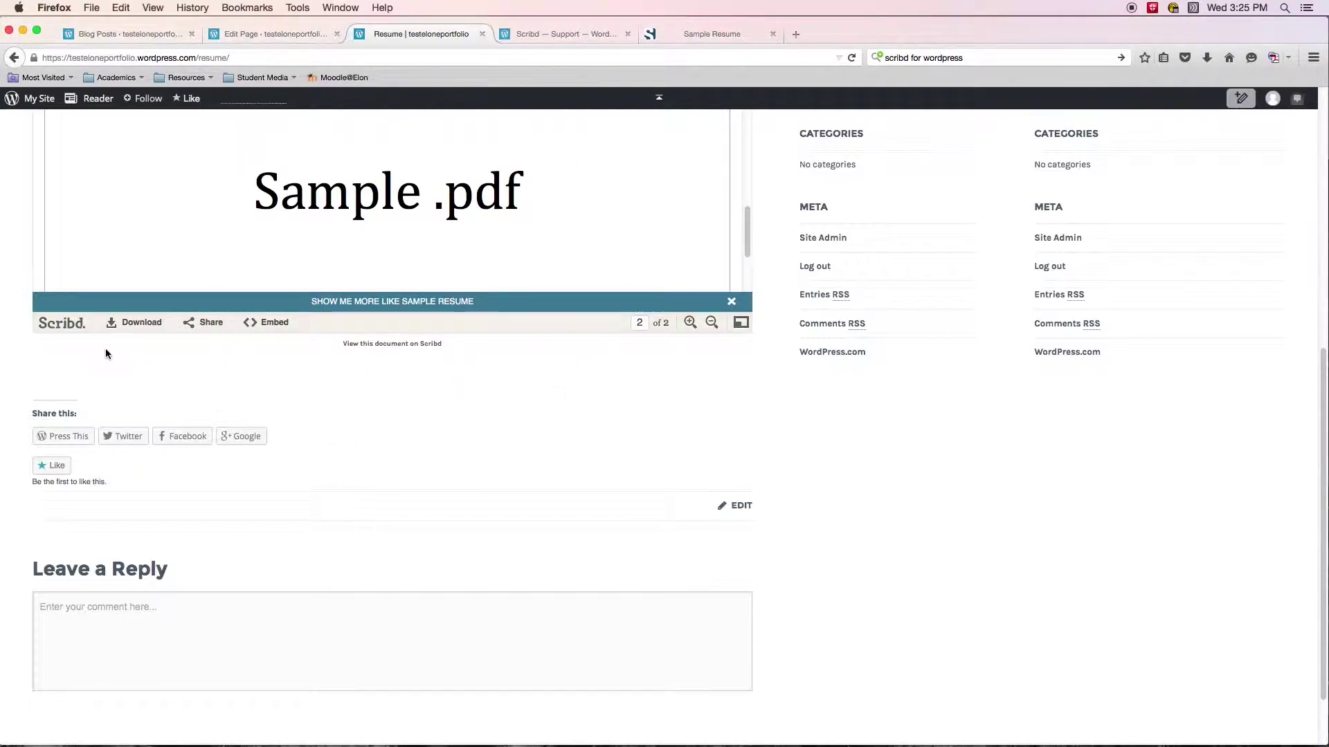
scroll(784, 447, "up", 10)
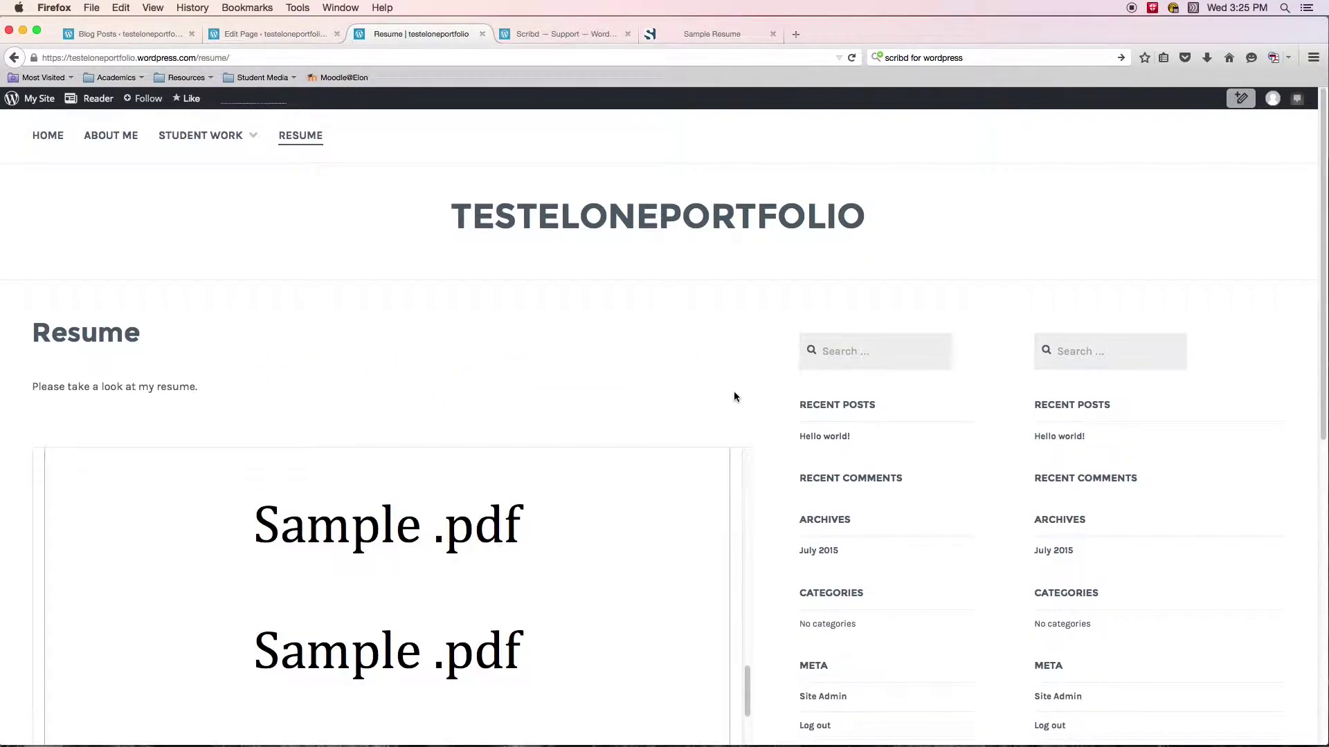
scroll(735, 395, "down", 10)
scroll(811, 424, "up", 10)
scroll(682, 403, "down", 9)
scroll(704, 414, "up", 5)
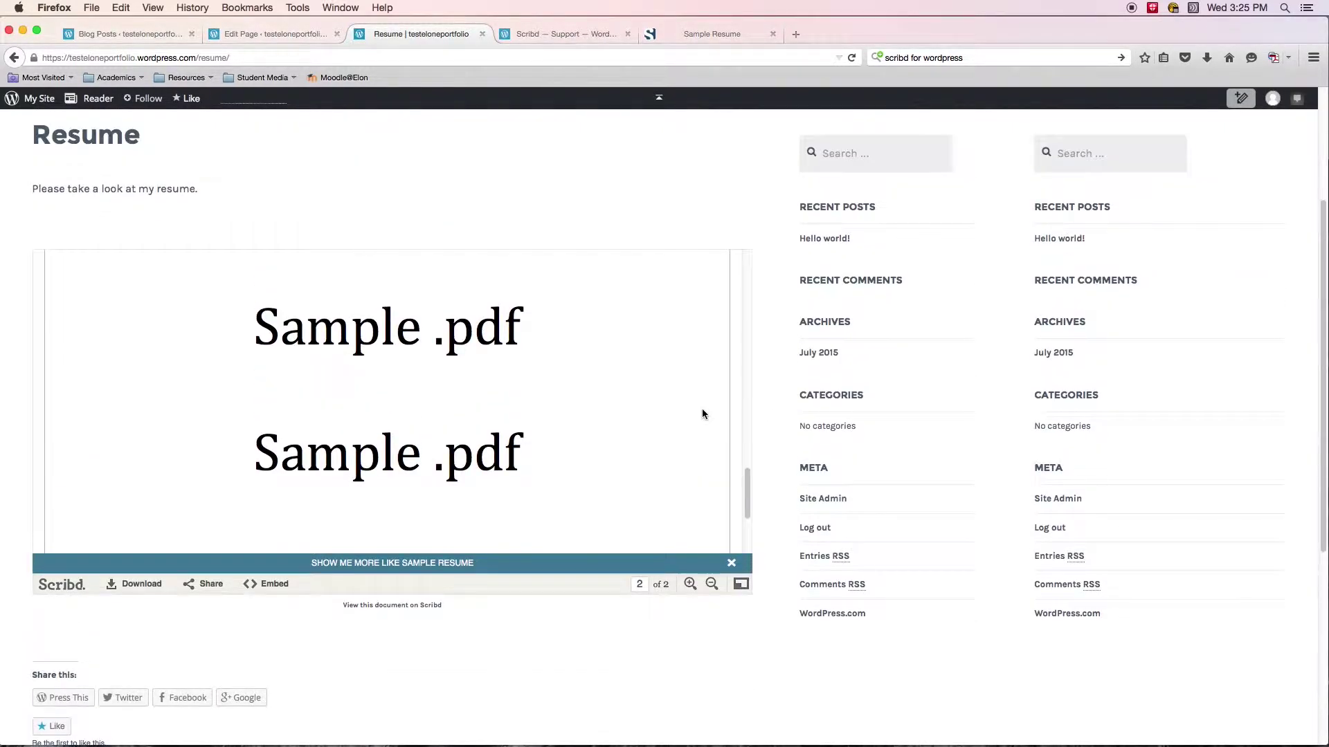
scroll(706, 415, "up", 5)
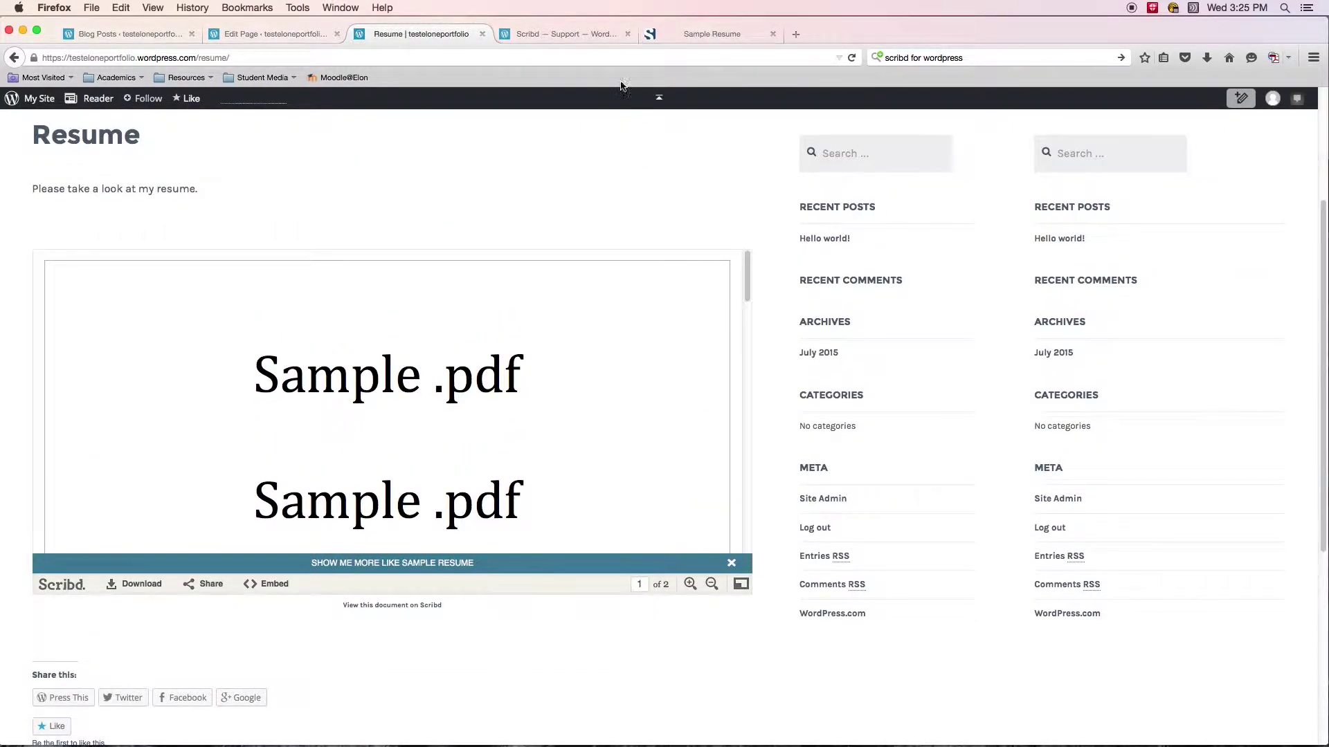
left_click(569, 36)
scroll(850, 326, "down", 5)
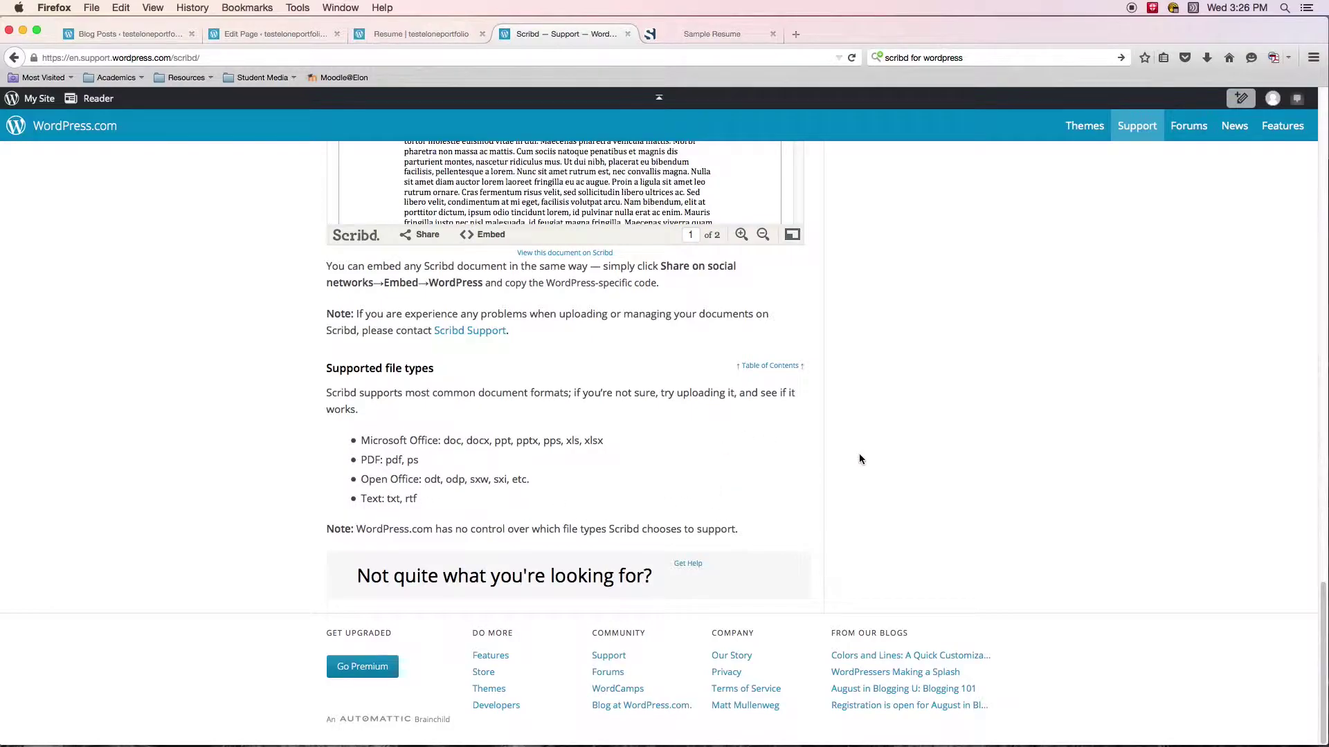
scroll(859, 457, "up", 15)
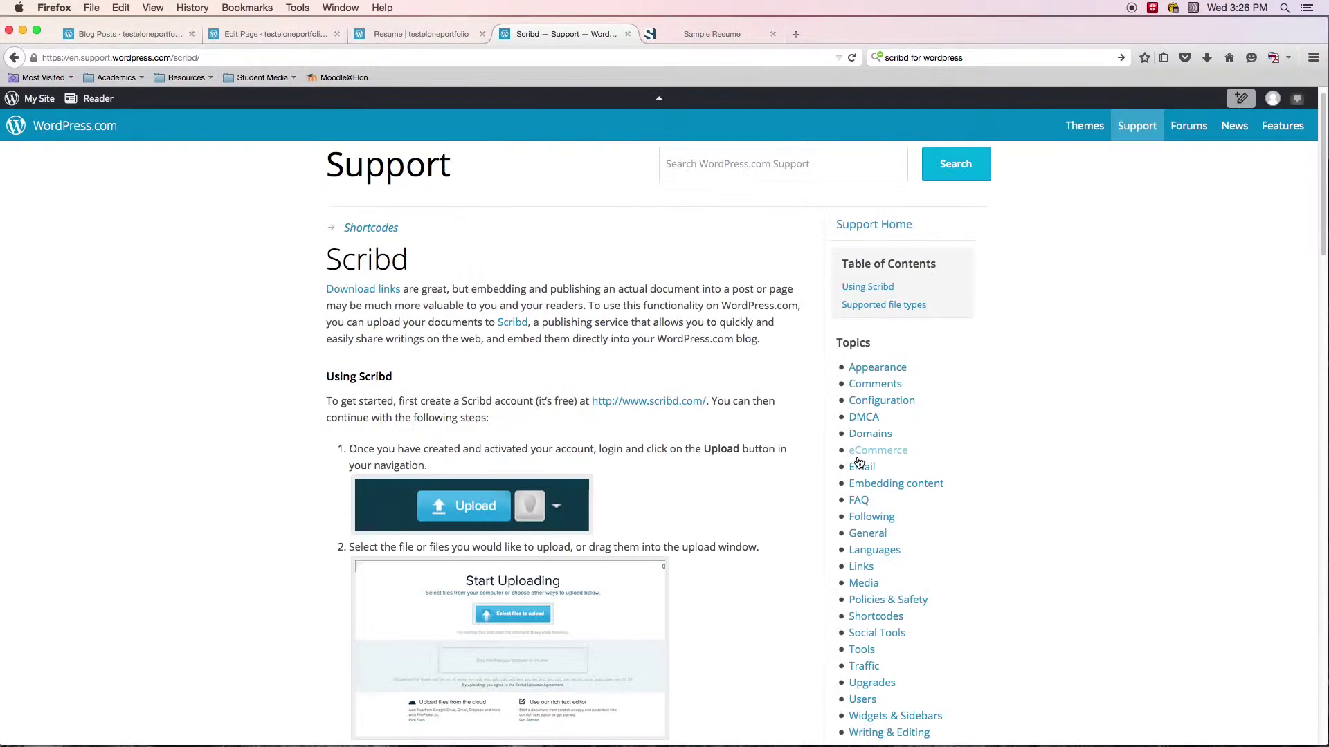
scroll(858, 462, "up", 1)
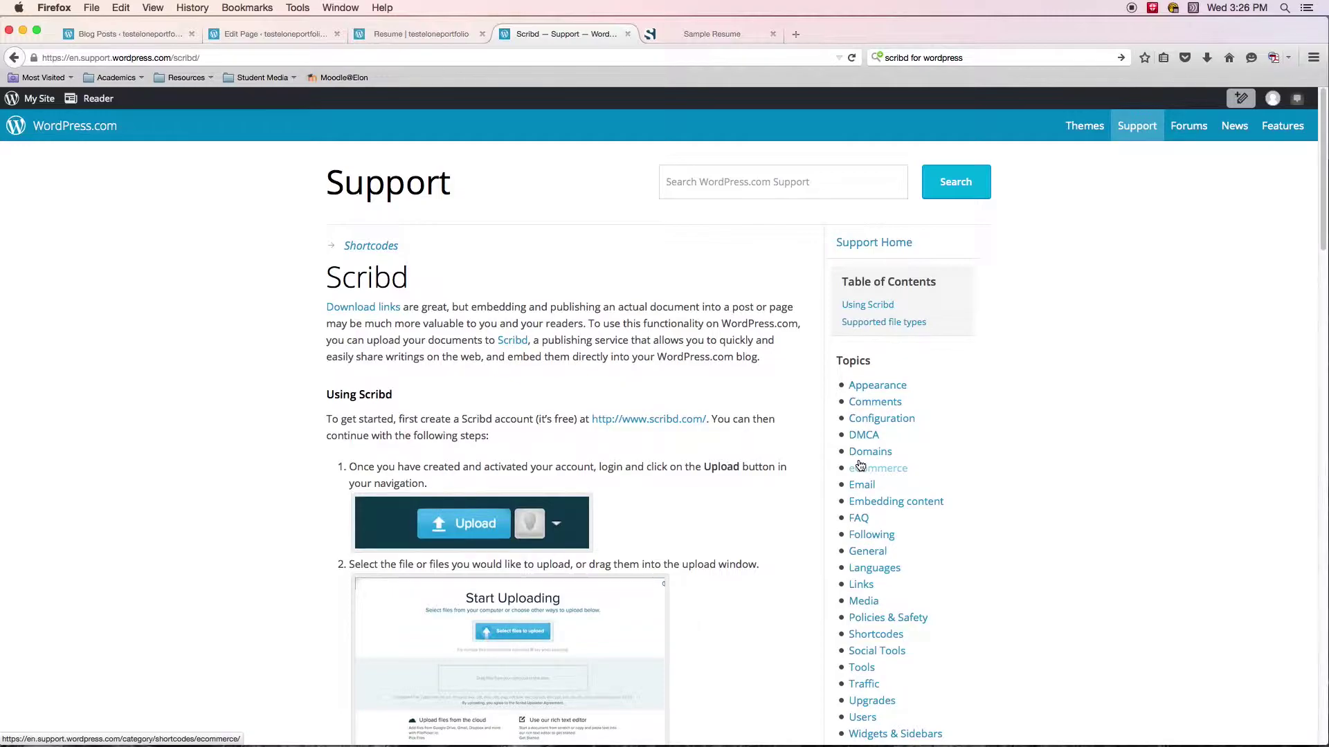
left_click(398, 33)
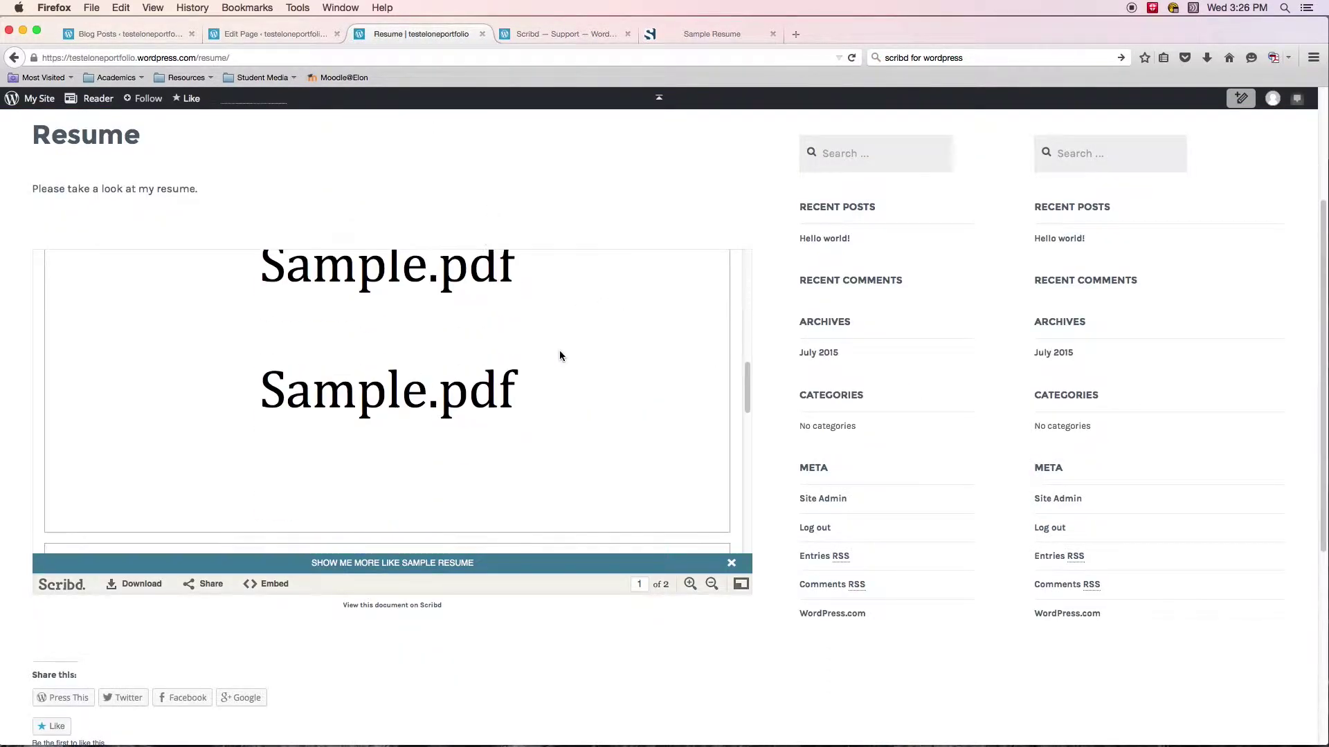